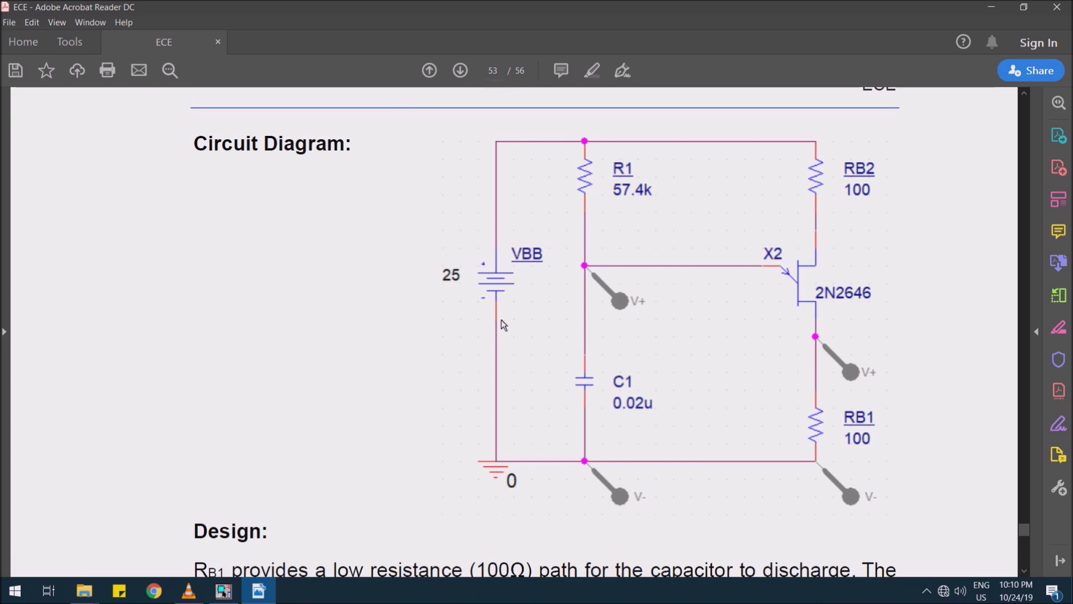
- Examine page 52's circuit diagram and the highlighted 10mS timing-period equation
click(651, 333)
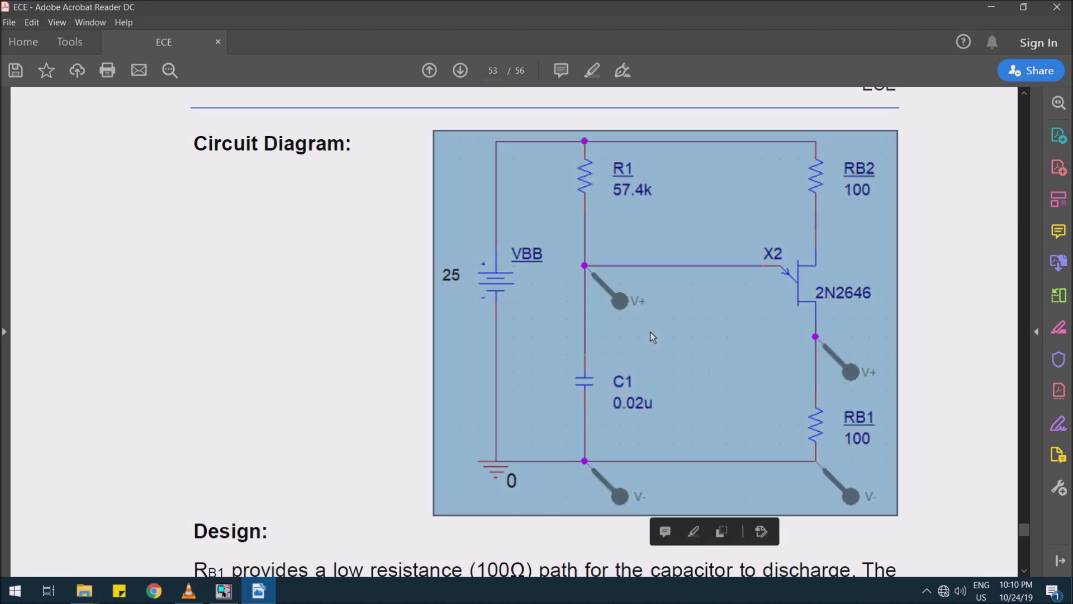
click(695, 334)
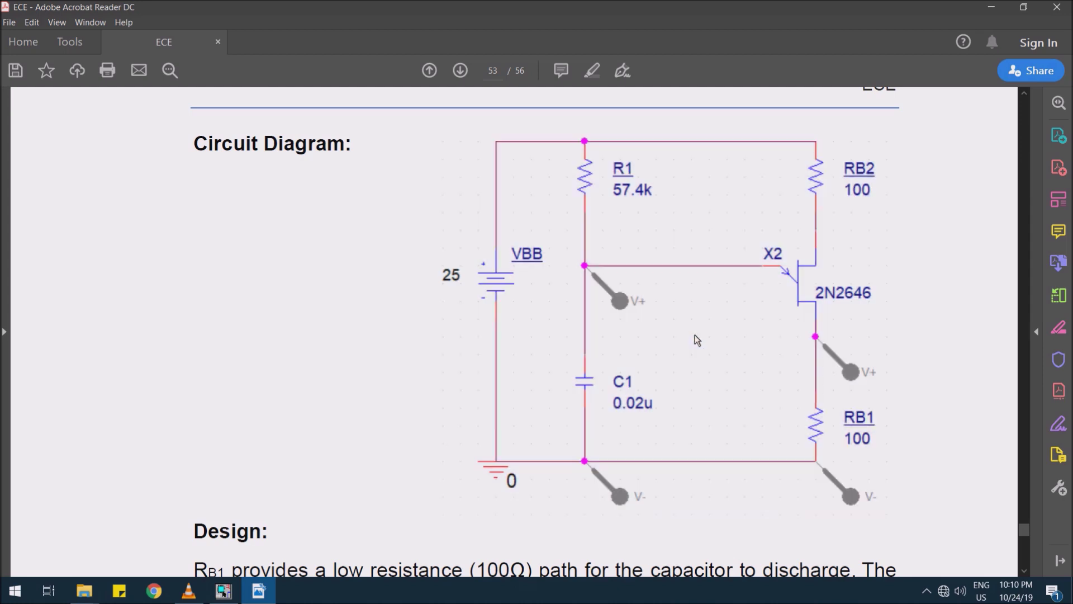
click(743, 328)
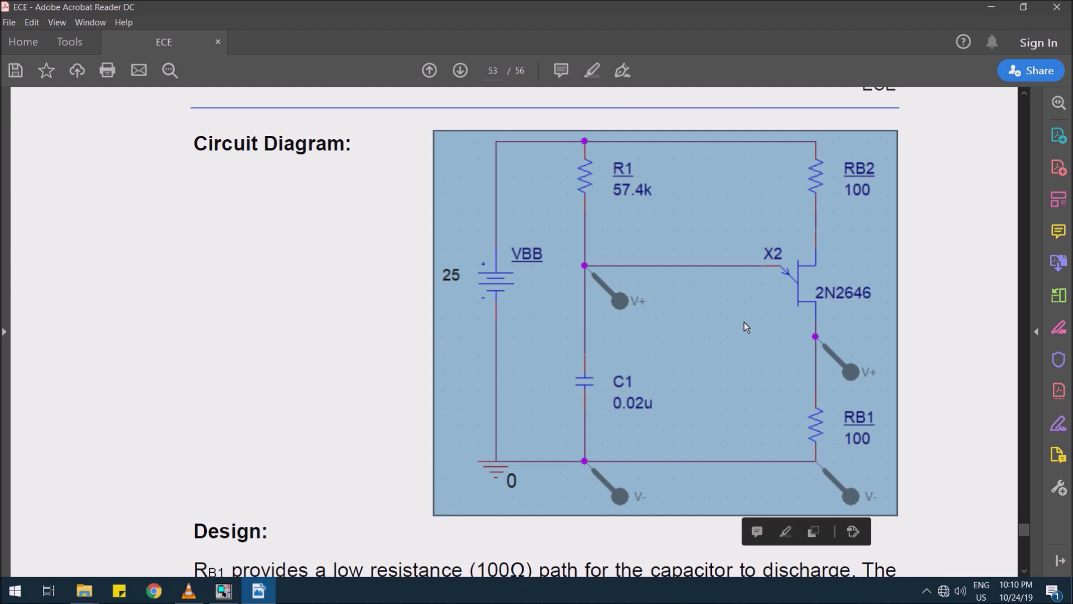
click(826, 305)
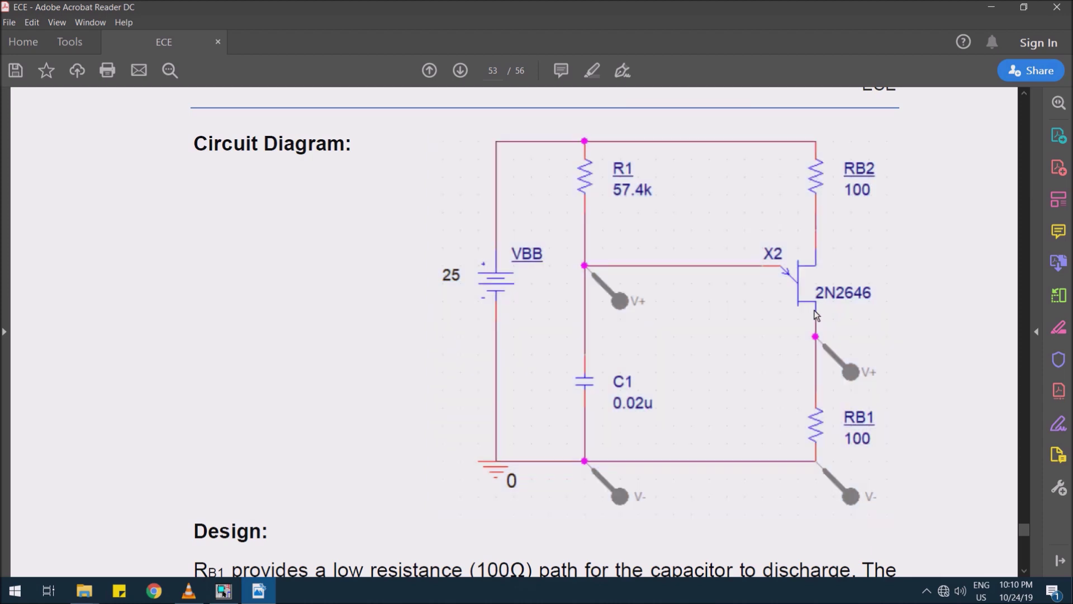
click(812, 322)
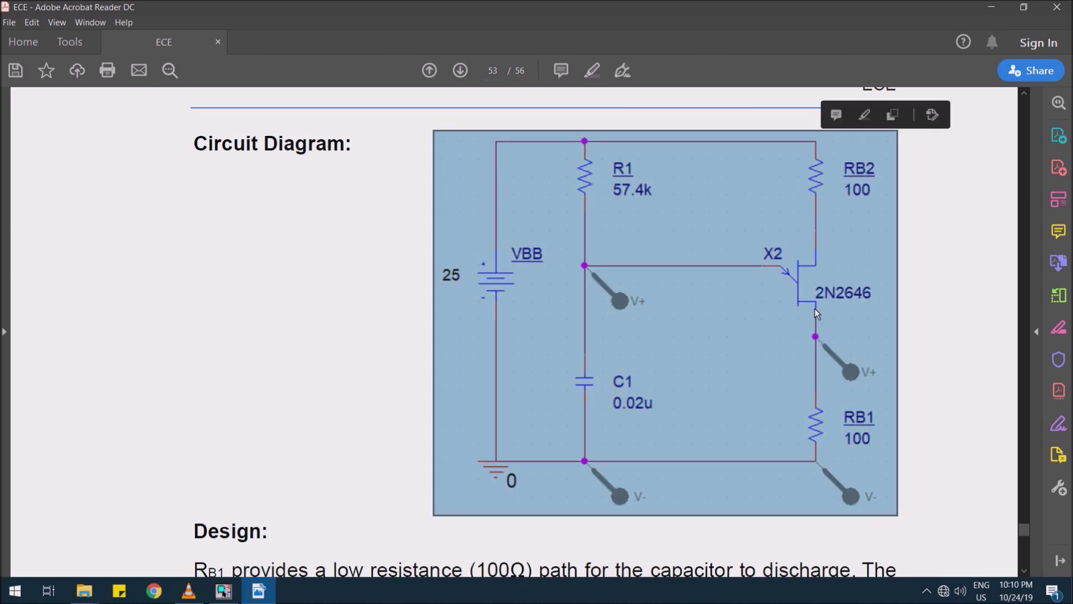
click(827, 304)
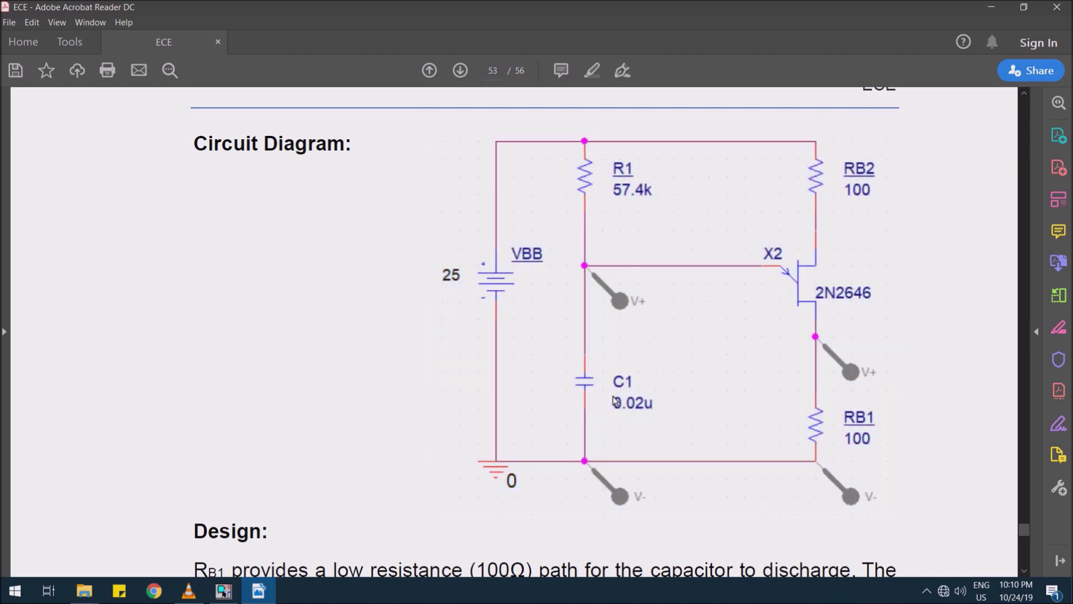
scroll(619, 393, down, 10)
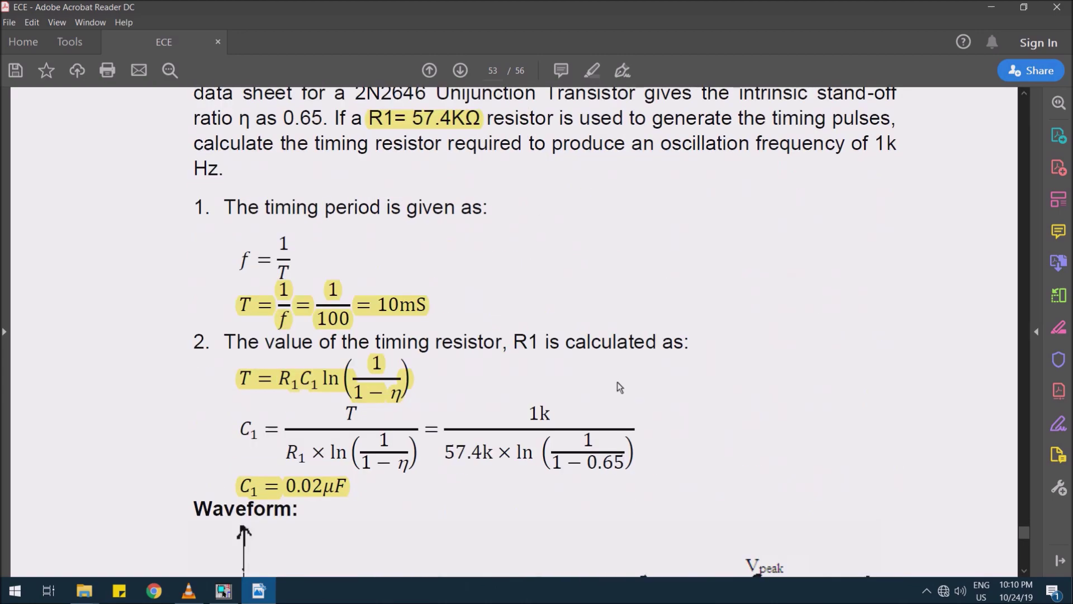
click(378, 312)
scroll(505, 317, up, 5)
scroll(505, 319, up, 5)
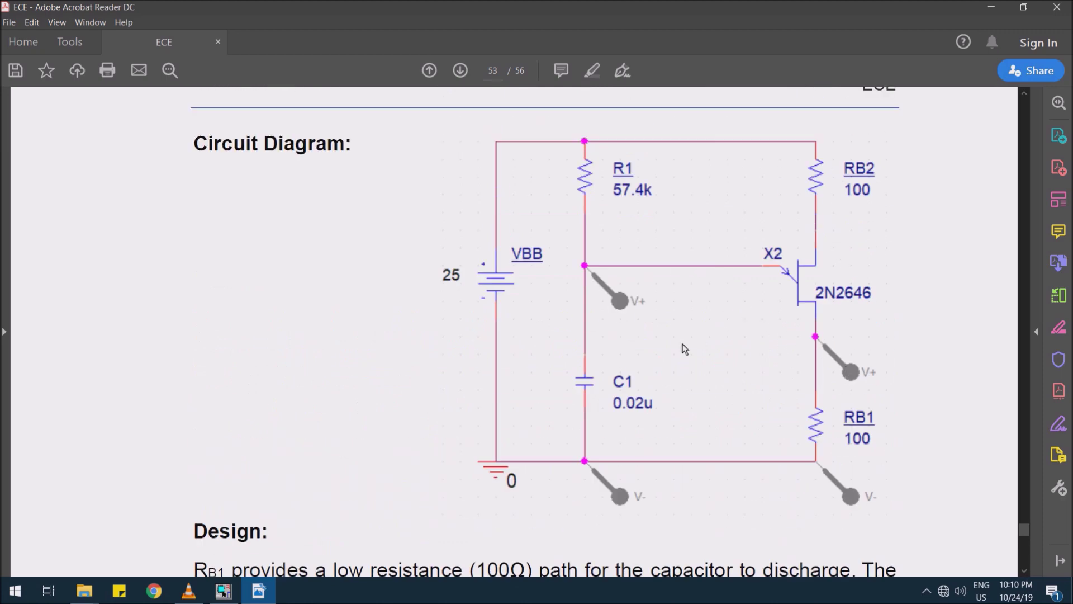
- Revisit the circuit diagram and scroll back up through the theory
click(501, 280)
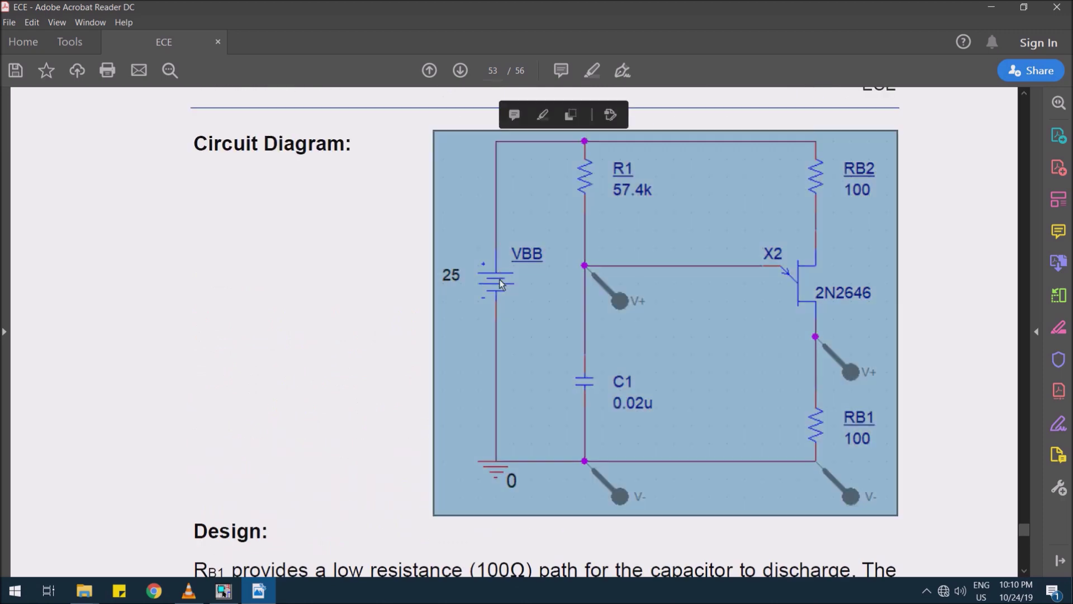
click(501, 289)
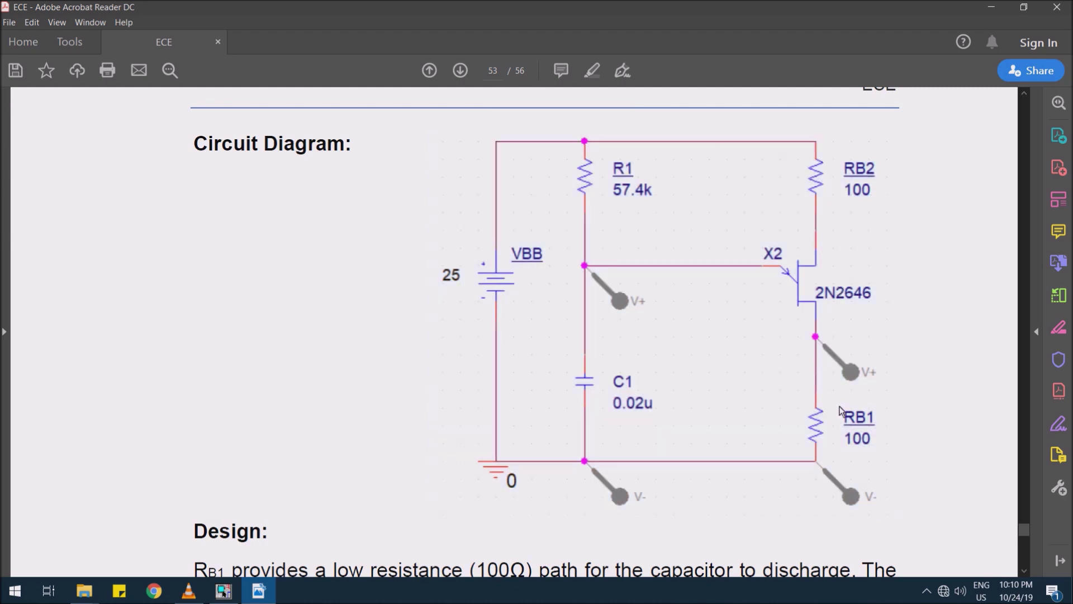
click(865, 434)
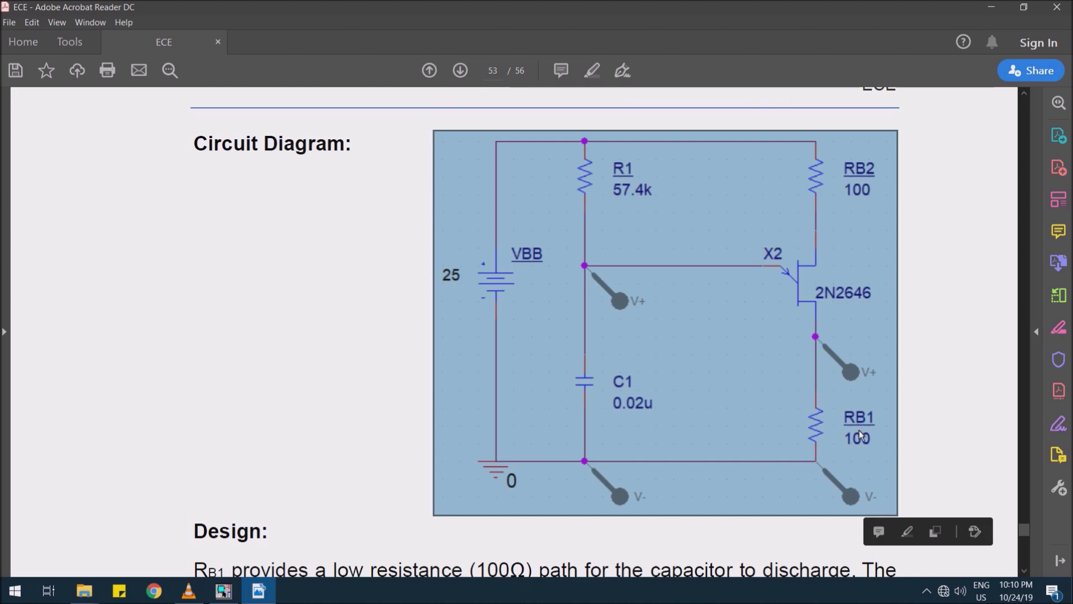
click(861, 436)
click(857, 178)
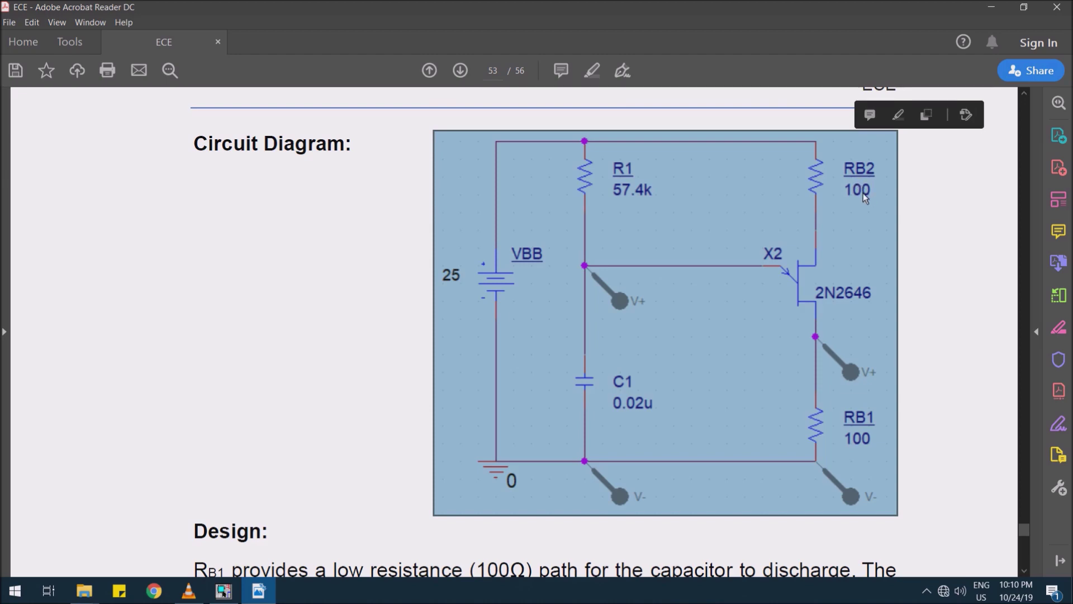
click(863, 197)
scroll(610, 269, up, 4)
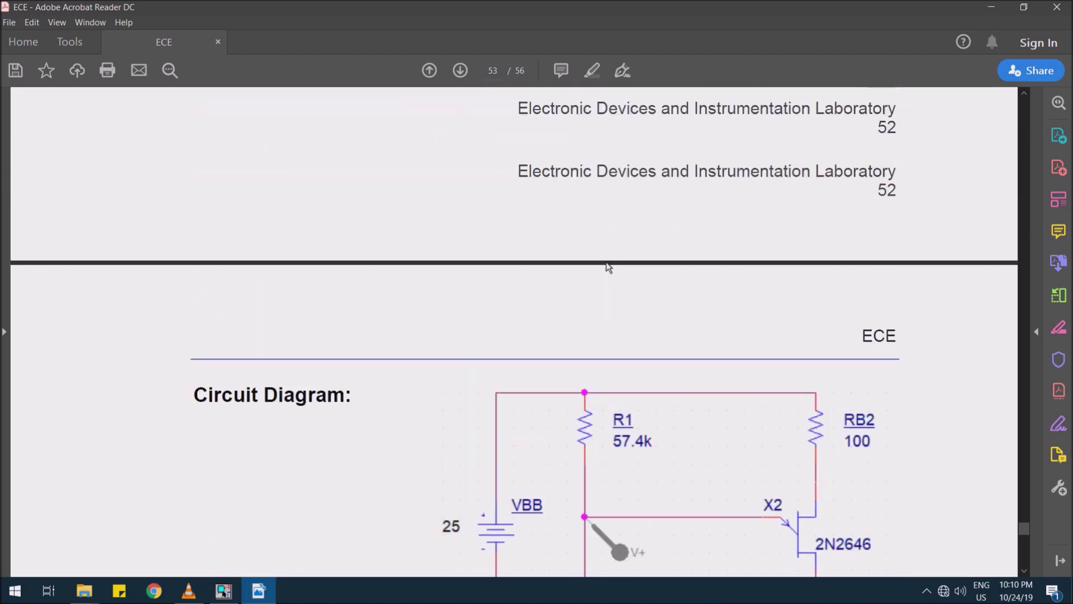
scroll(609, 269, up, 5)
scroll(608, 268, up, 15)
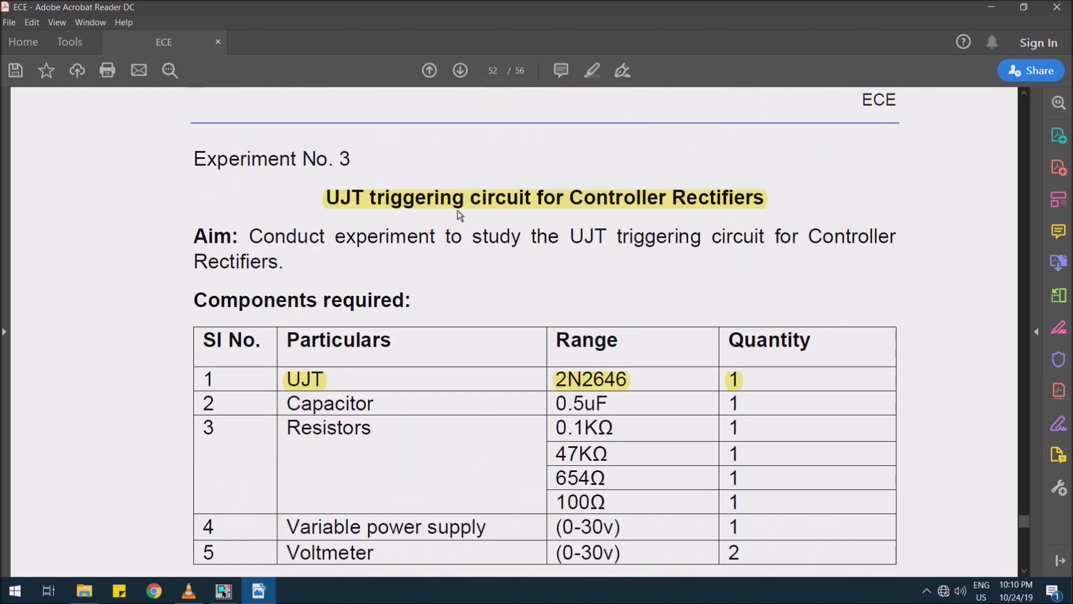
- Scroll from the highlighted experiment title down past page 53 toward page 54's Procedure
click(458, 211)
scroll(462, 240, down, 3)
scroll(463, 244, down, 8)
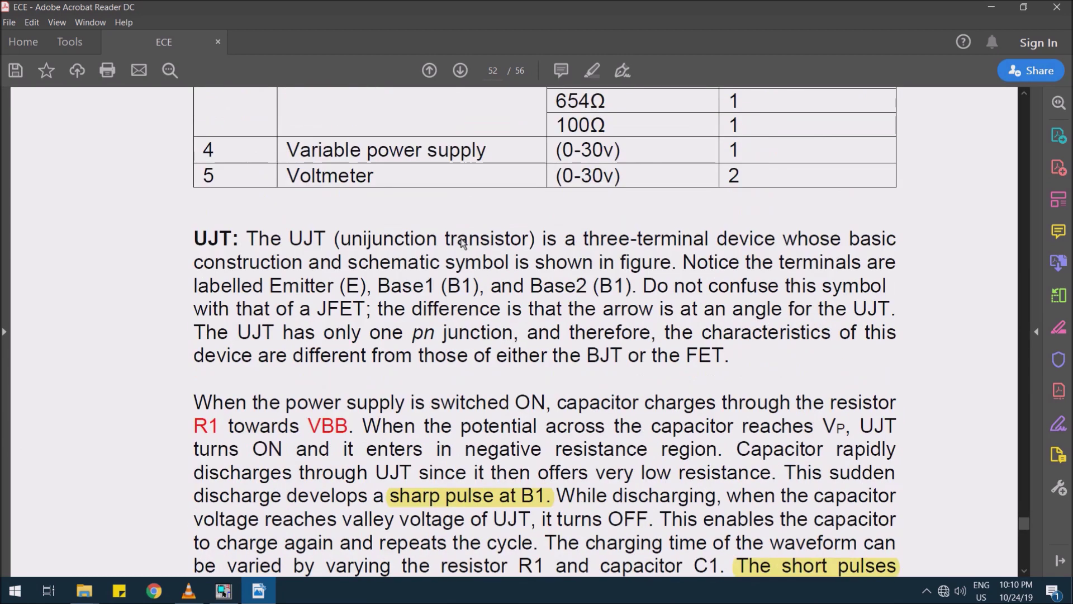
scroll(461, 241, down, 12)
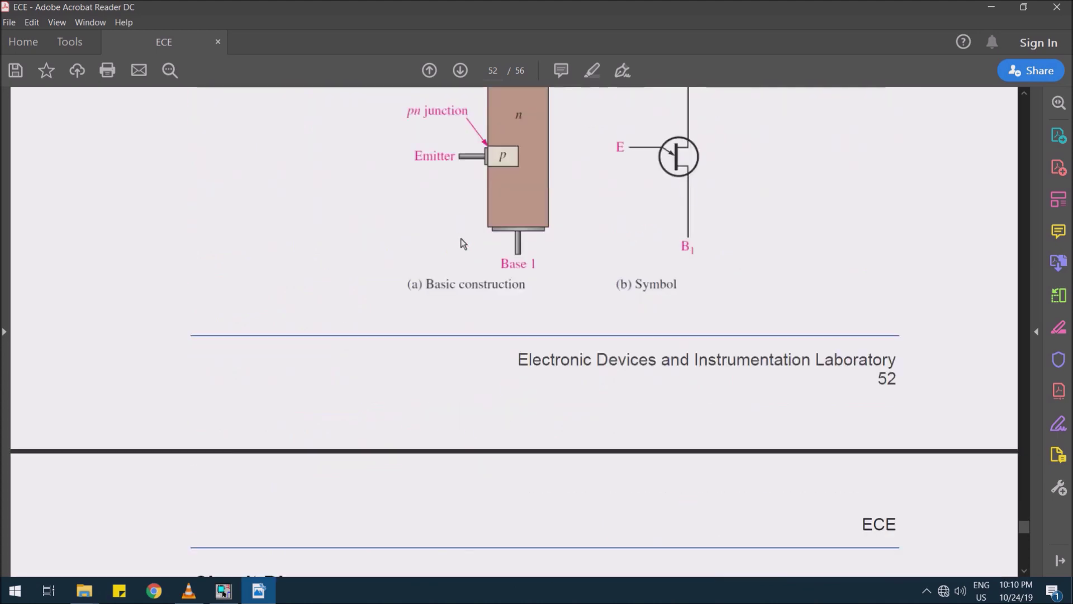
scroll(462, 241, down, 11)
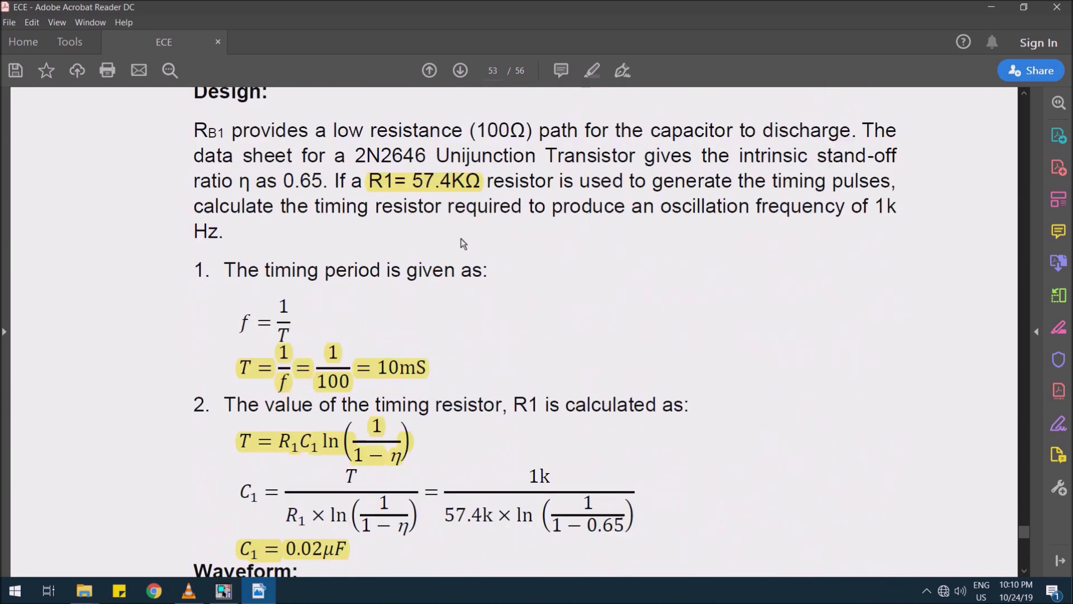
scroll(462, 246, down, 13)
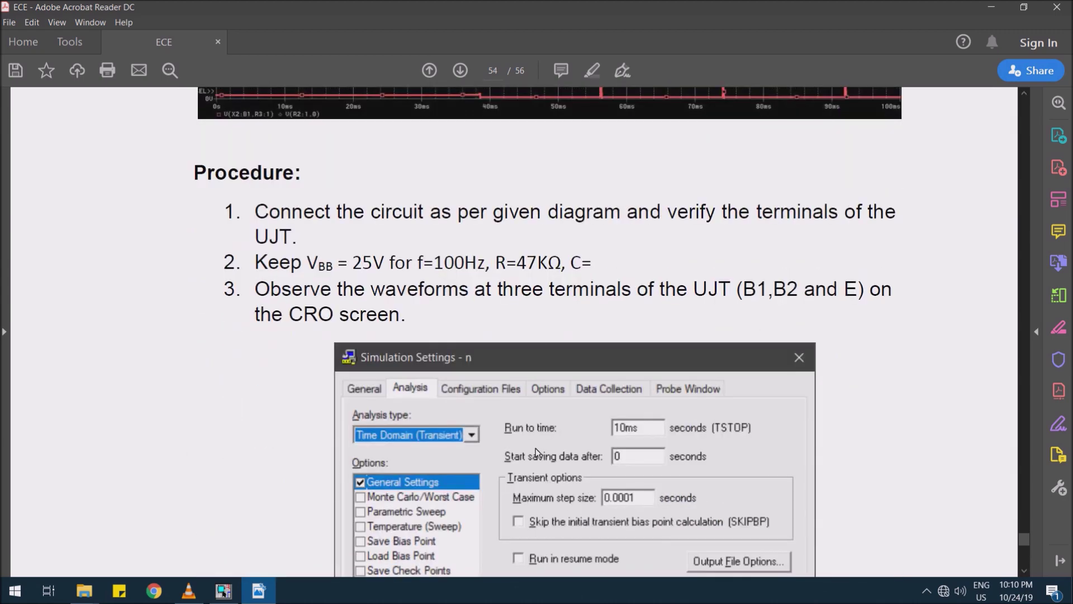
- Find page 54's Simulation Settings image with the 10ms run time, then minimize Acrobat
click(535, 445)
scroll(534, 438, down, 2)
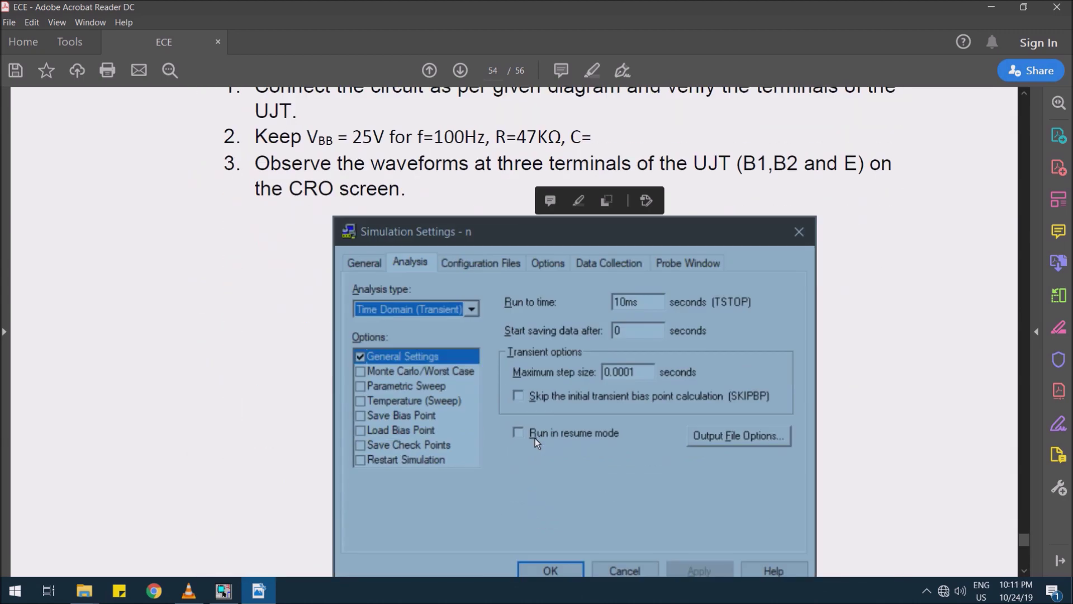
scroll(534, 438, down, 1)
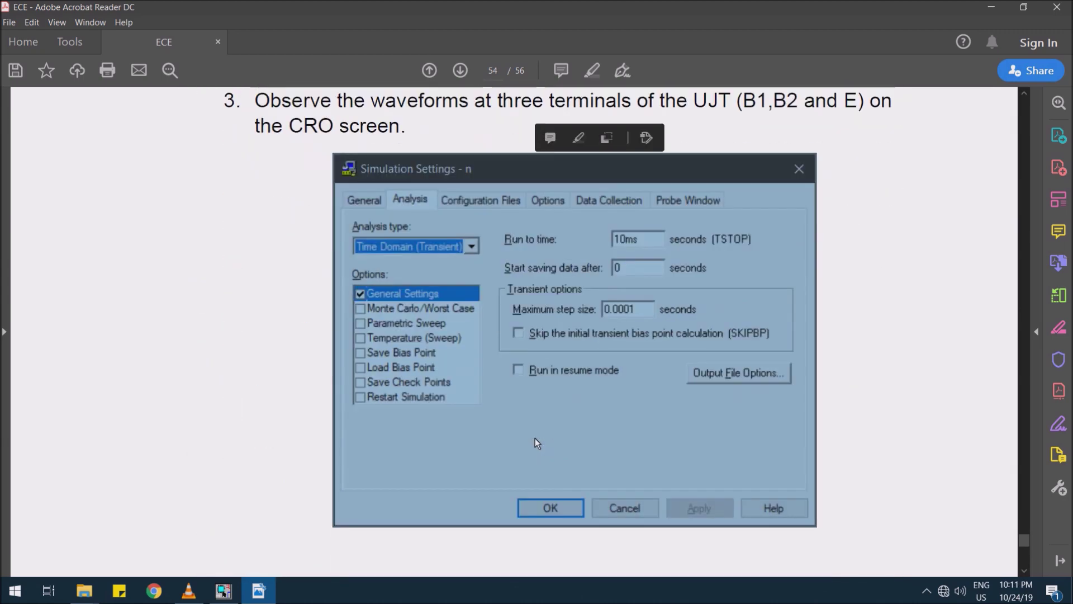
click(258, 590)
- Switch to OrCAD Capture CIS and start a new project via File > New > Project
click(34, 112)
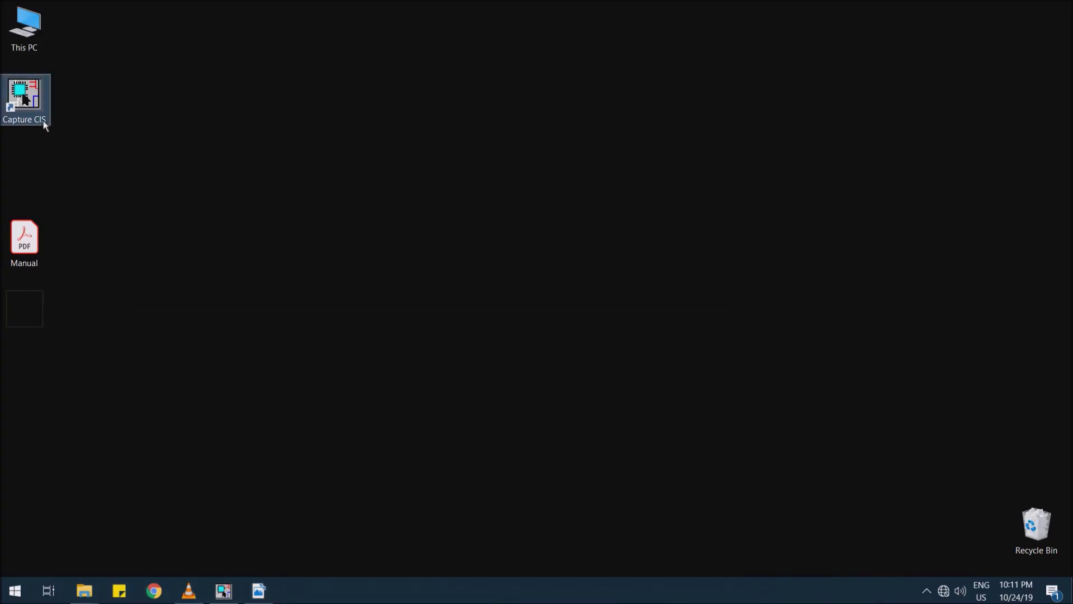
click(223, 590)
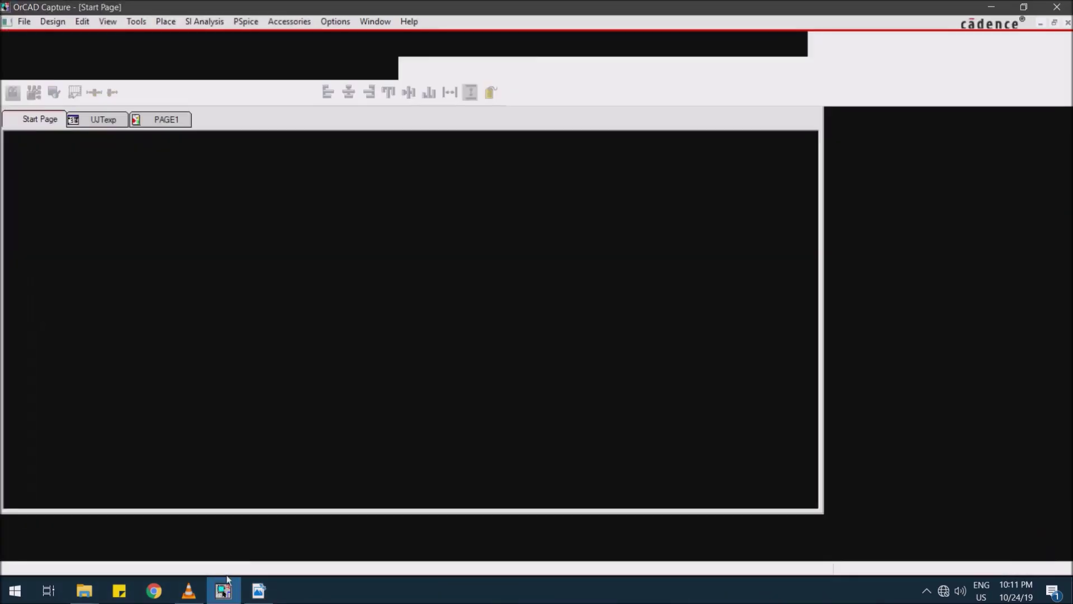
click(25, 22)
mouse_move(39, 43)
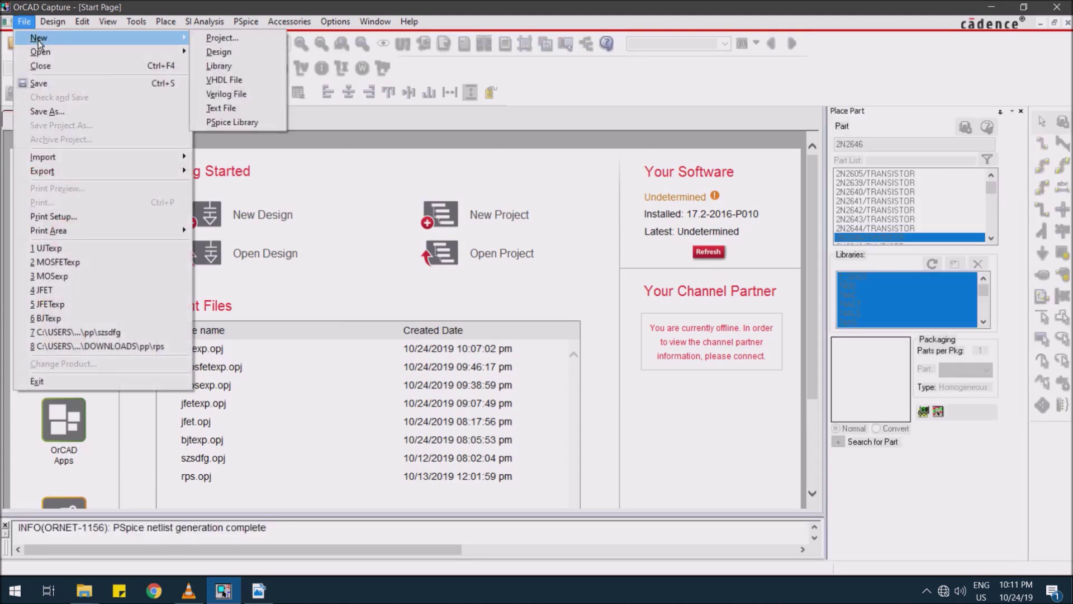
click(215, 40)
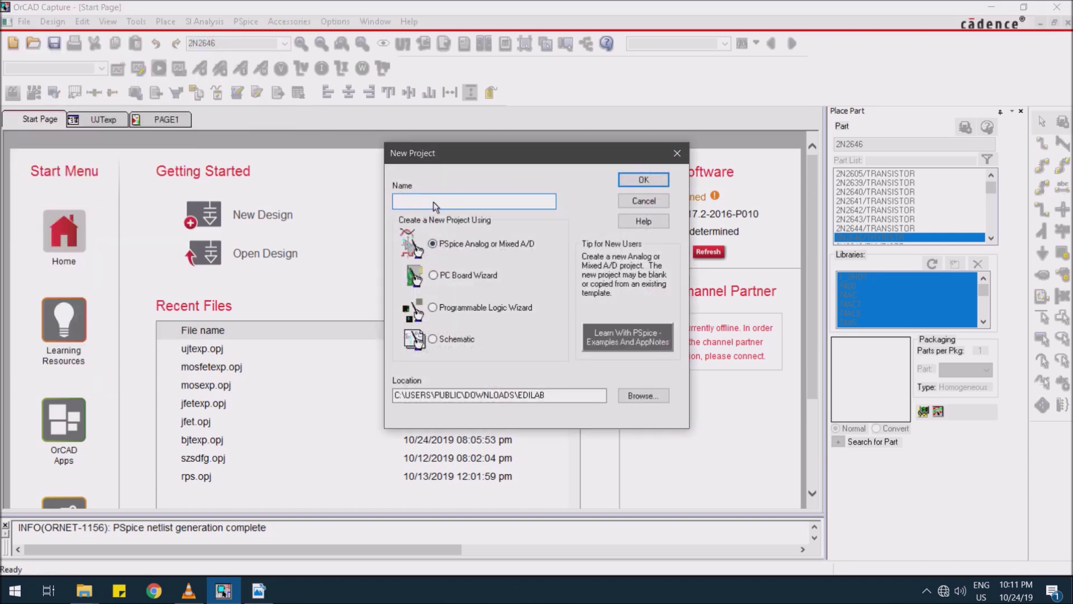
- Name the project UJTex in the EDILAB folder and create it as a blank PSpice project
text(ujt)
key(BackSpace)
key(BackSpace)
key(BackSpace)
text(U)
click(658, 395)
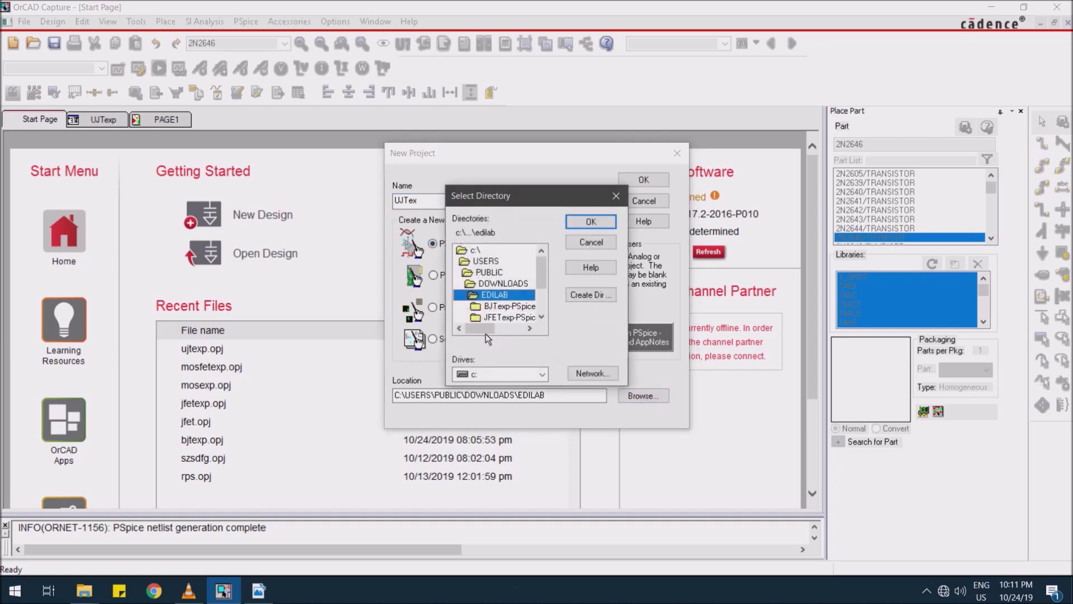
click(590, 223)
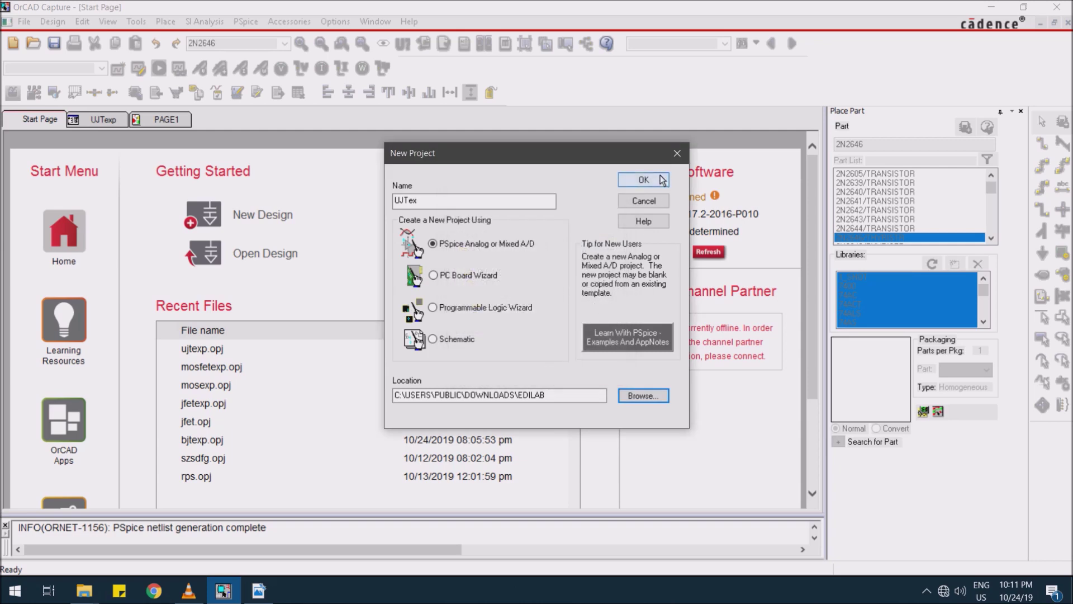
click(660, 179)
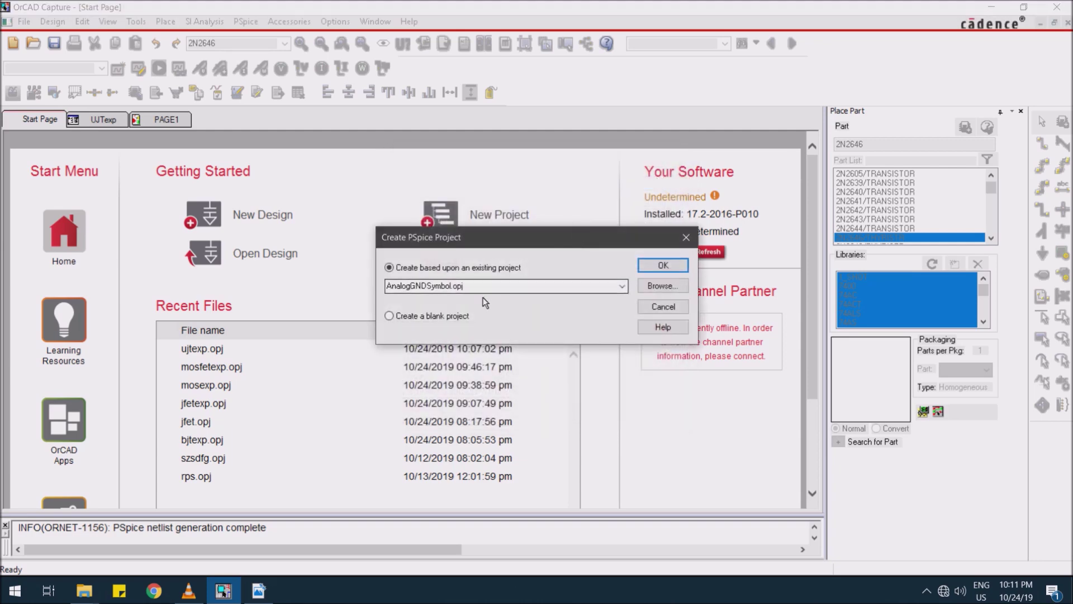
click(431, 315)
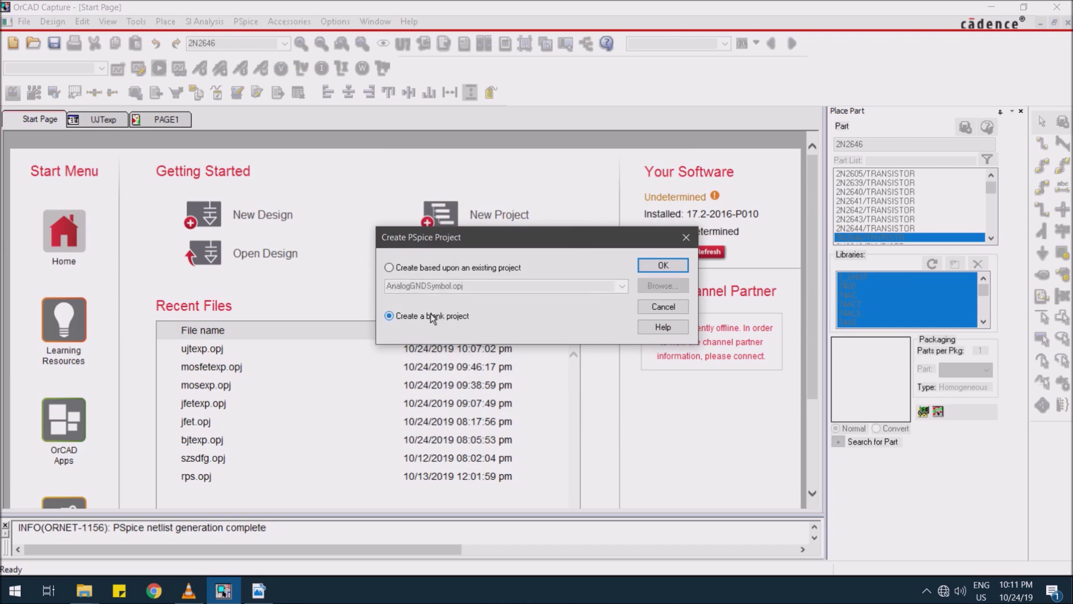
click(660, 267)
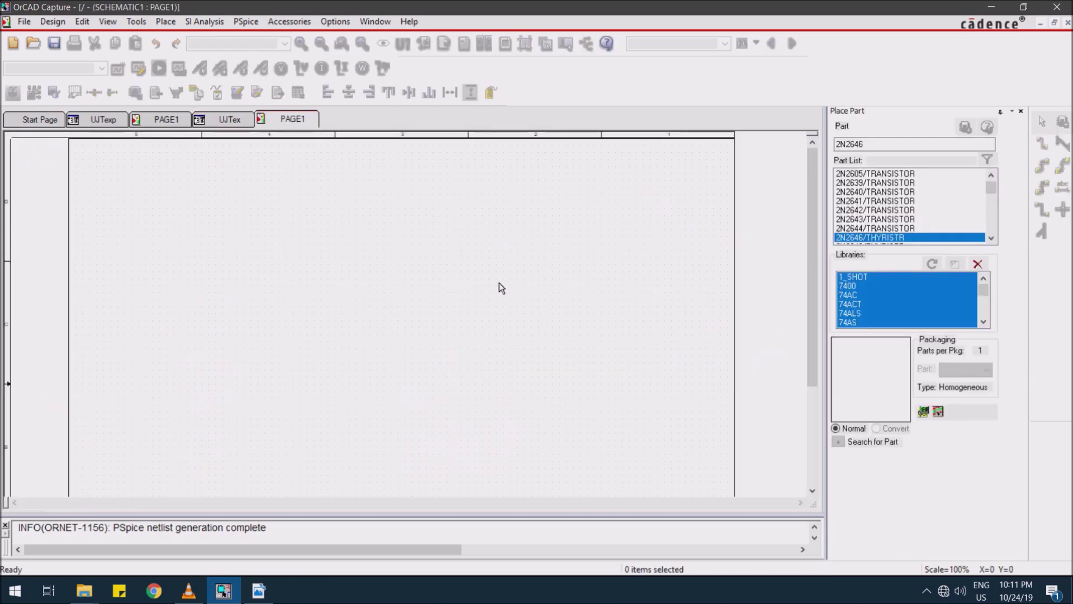
- Place the 2N2646 unijunction transistor, X1, on PAGE1 via Place > Part
click(870, 146)
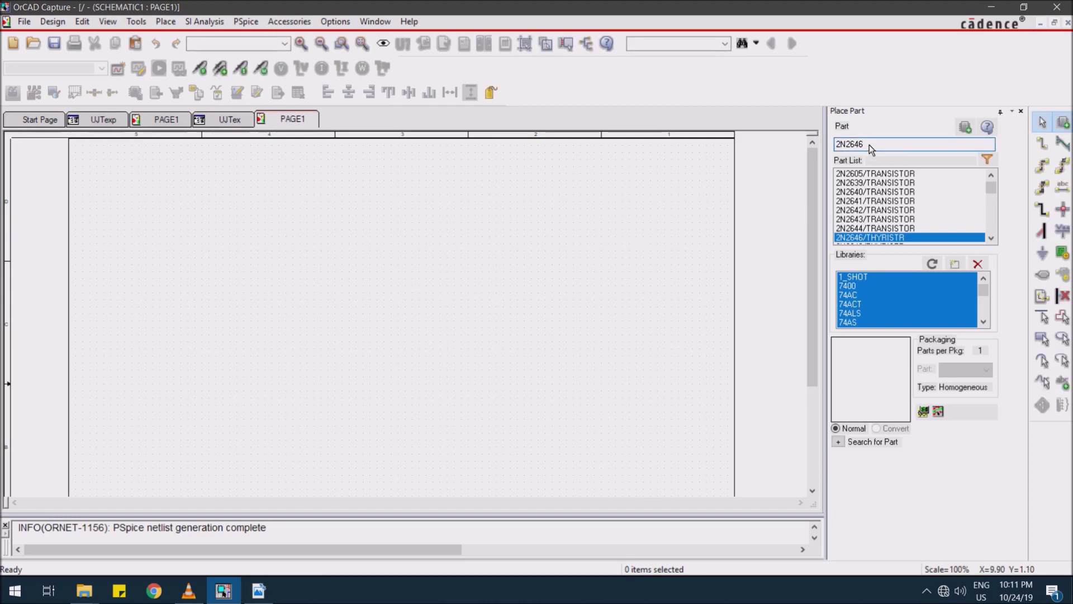
click(164, 23)
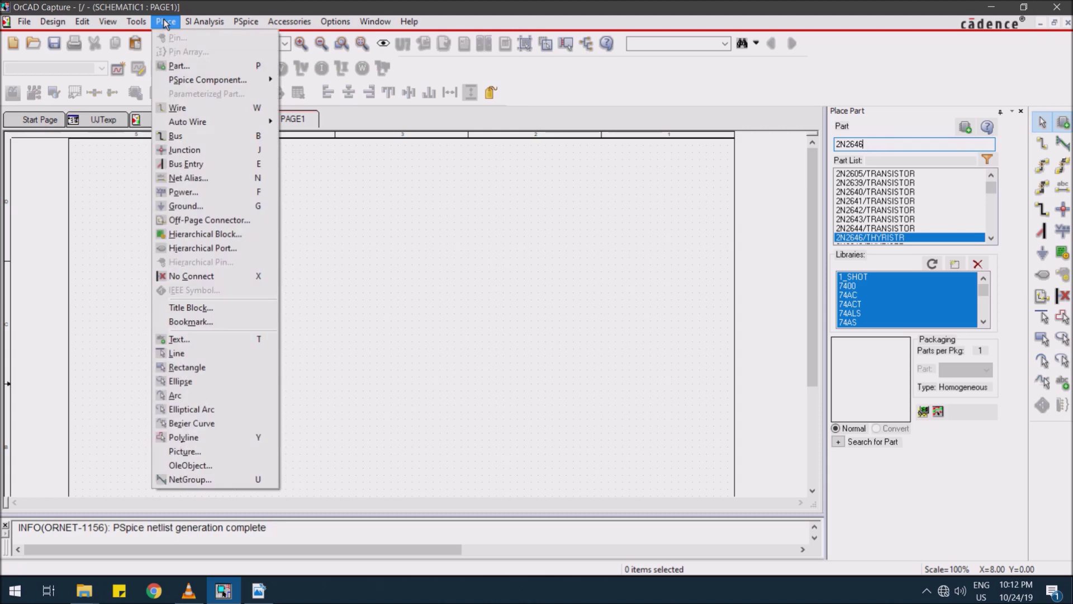
click(179, 66)
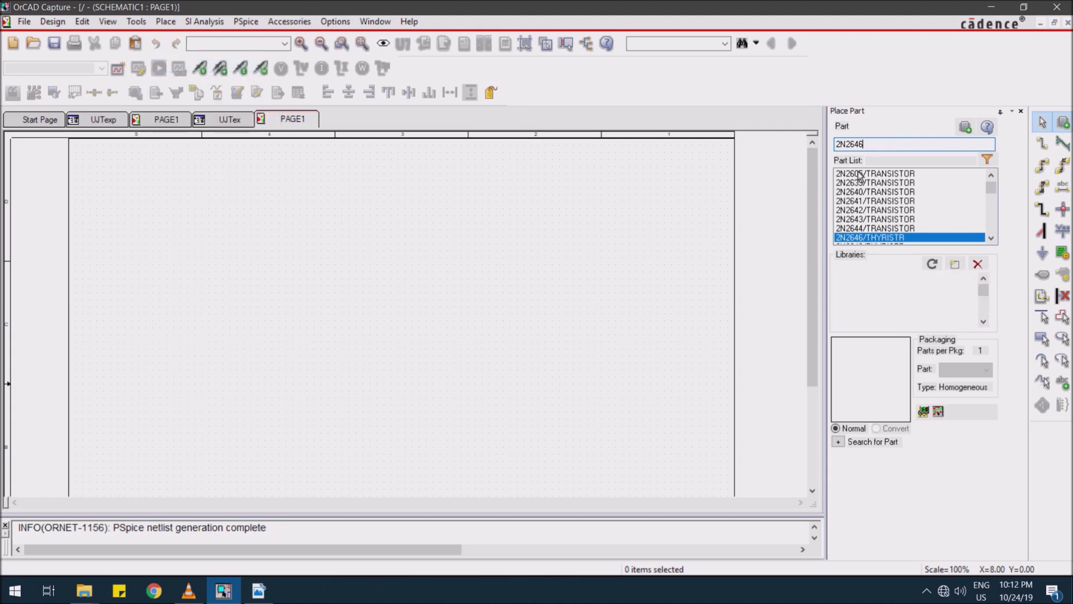
click(874, 147)
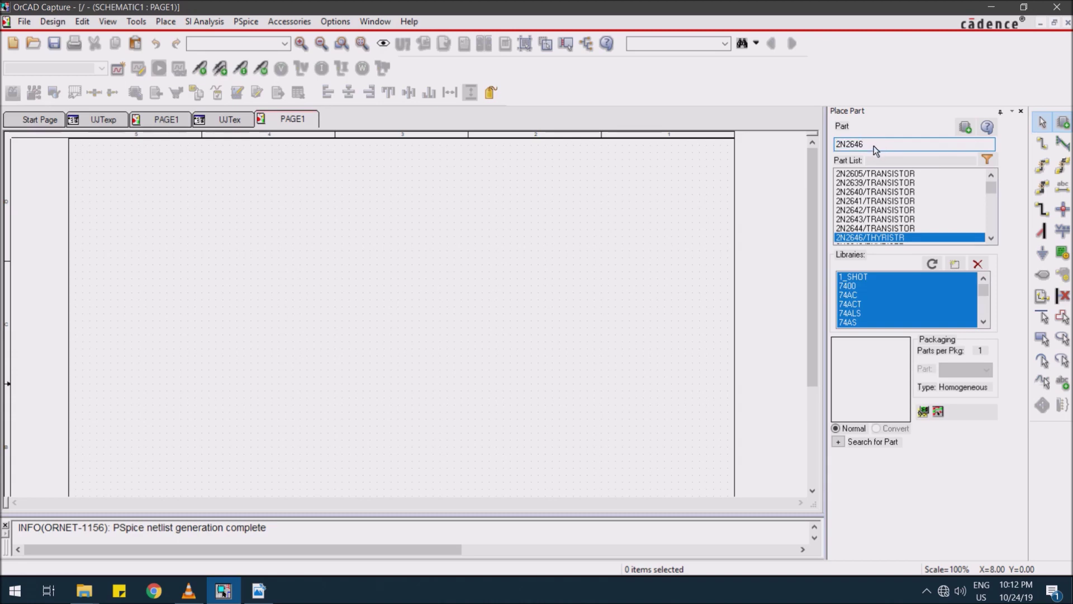
drag(836, 146, 864, 146)
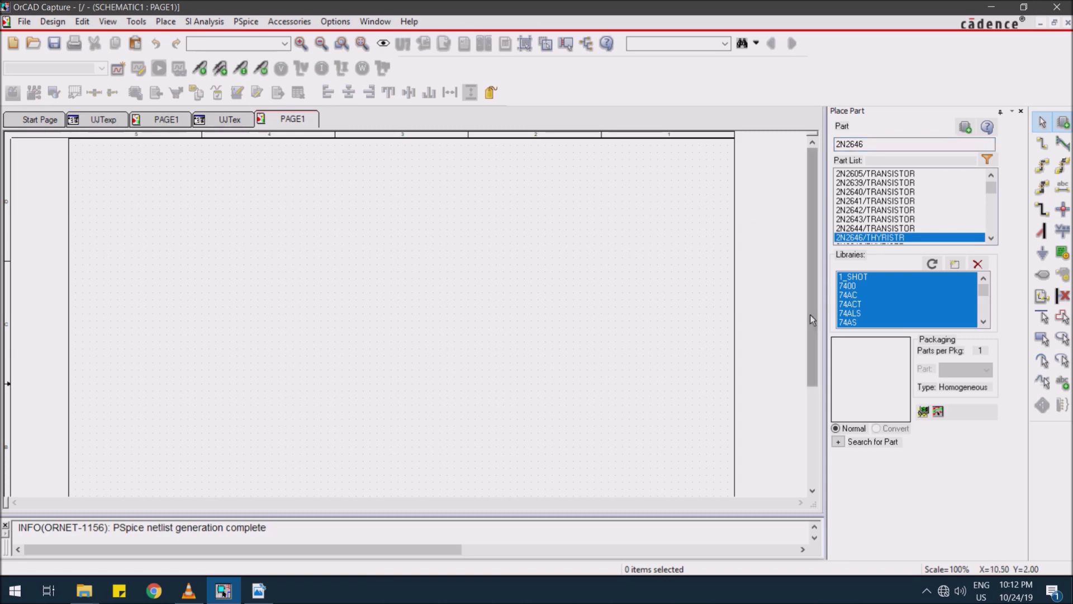
double_click(870, 236)
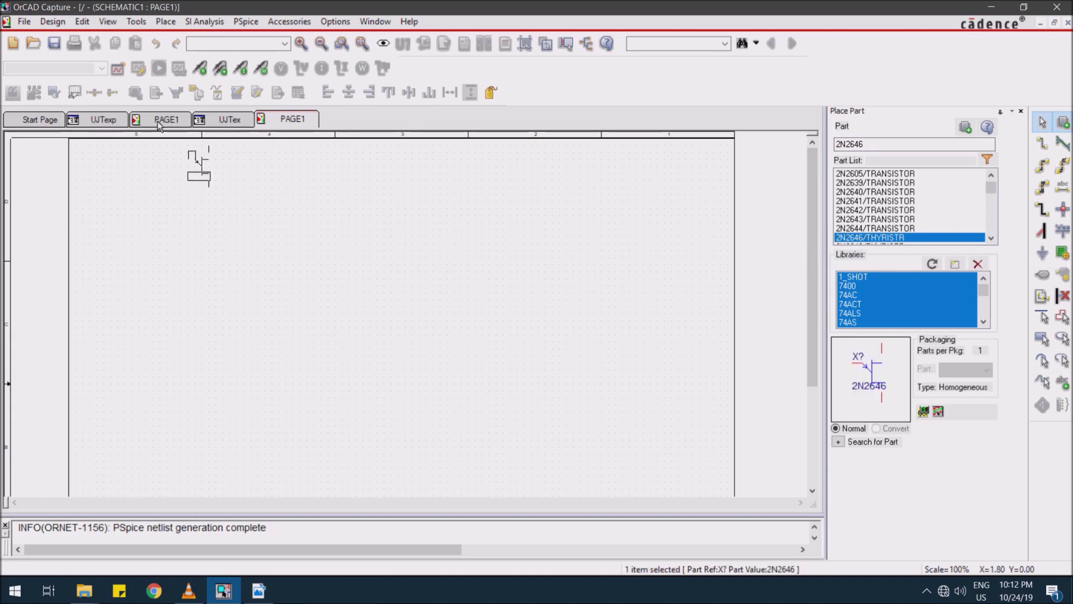
click(226, 119)
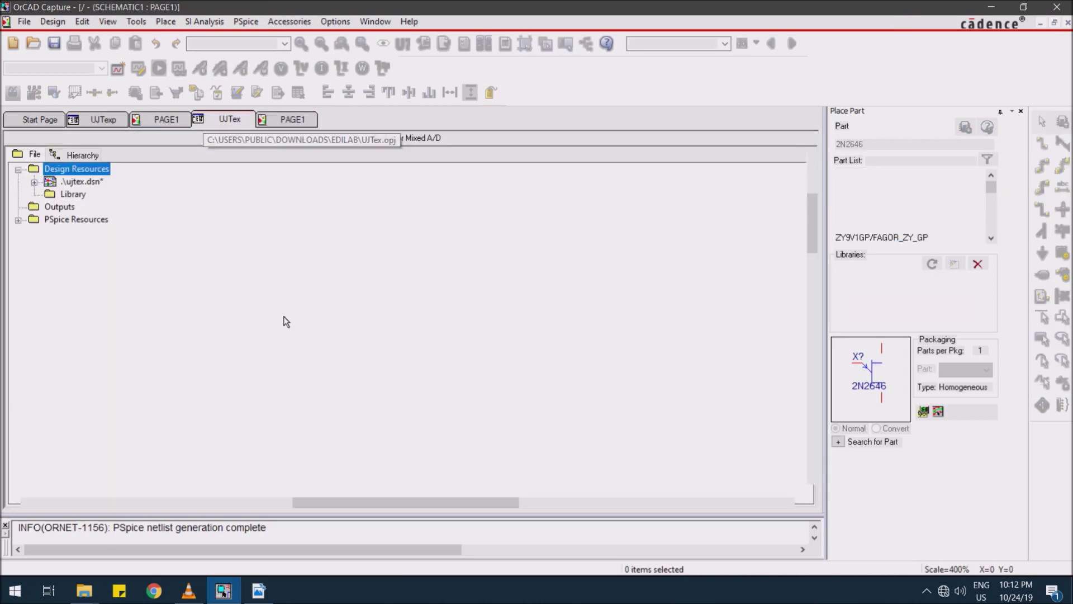
key(ctrl+Tab)
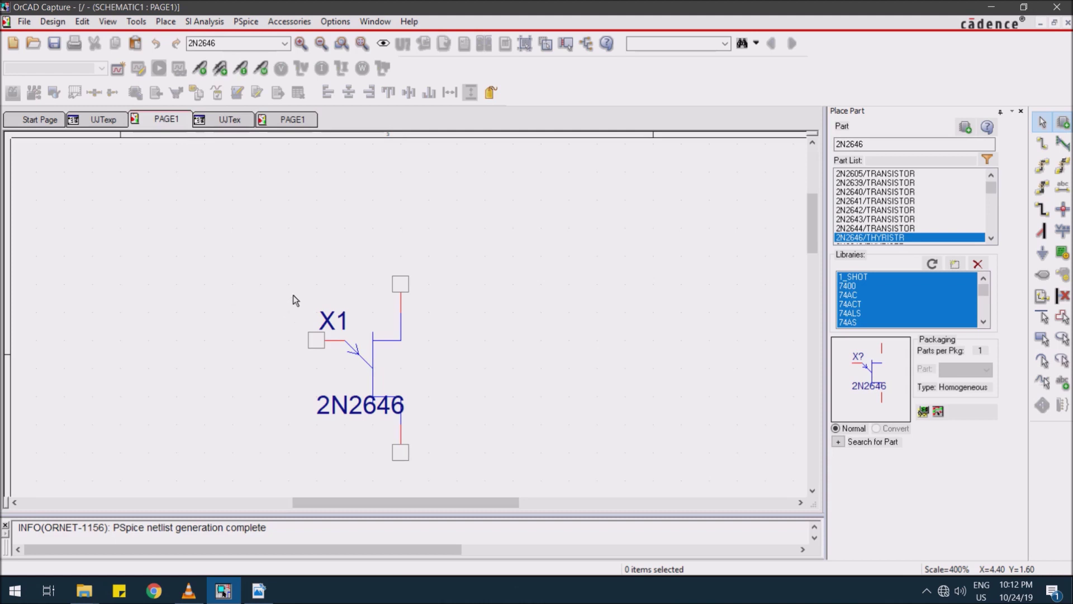
drag(440, 499, 409, 498)
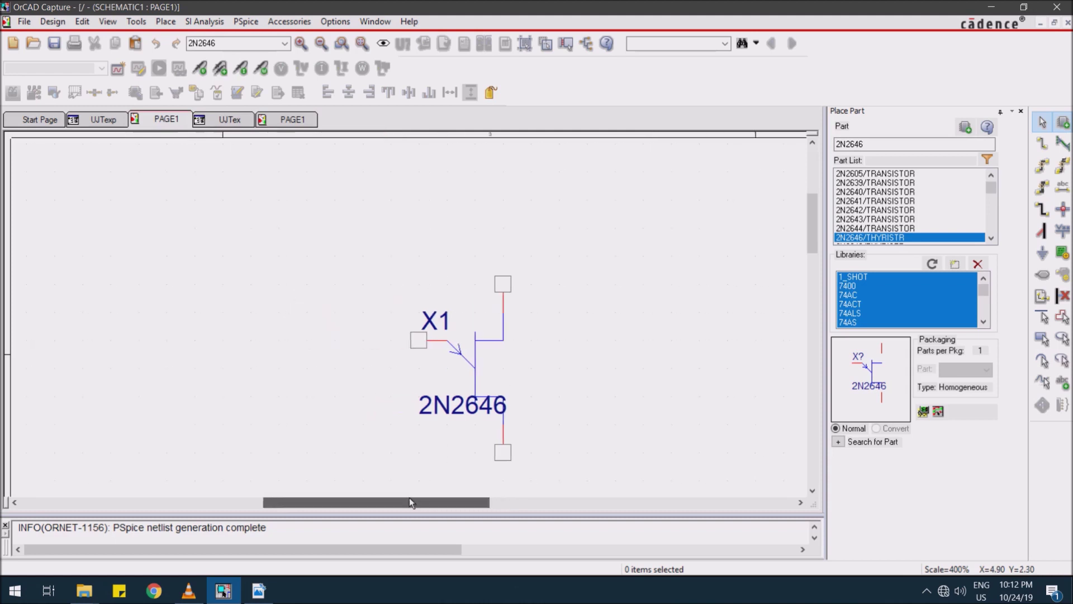
click(812, 491)
click(812, 491)
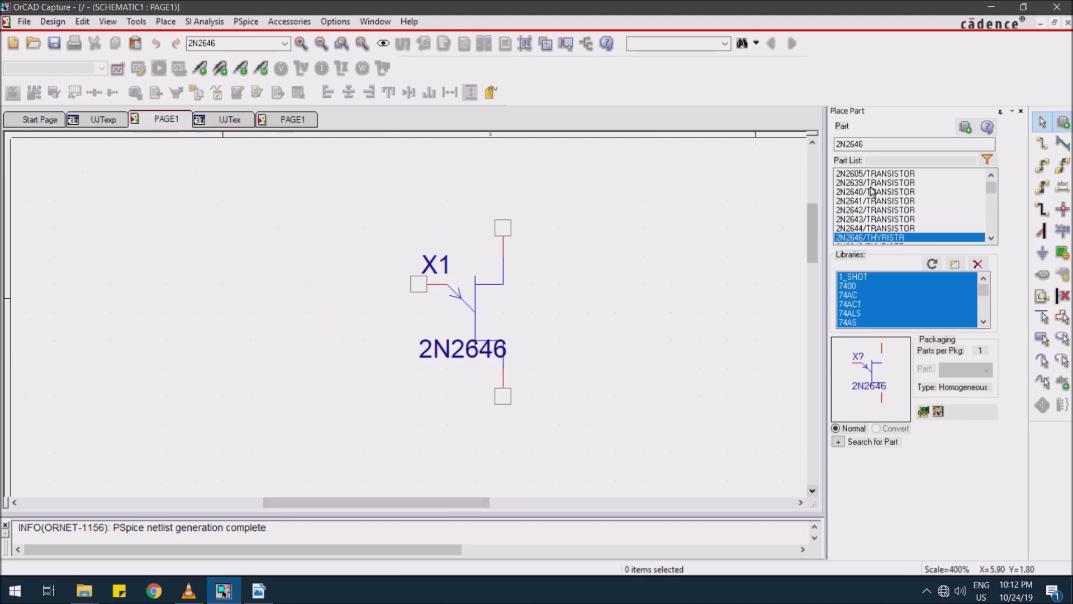
drag(870, 145, 824, 146)
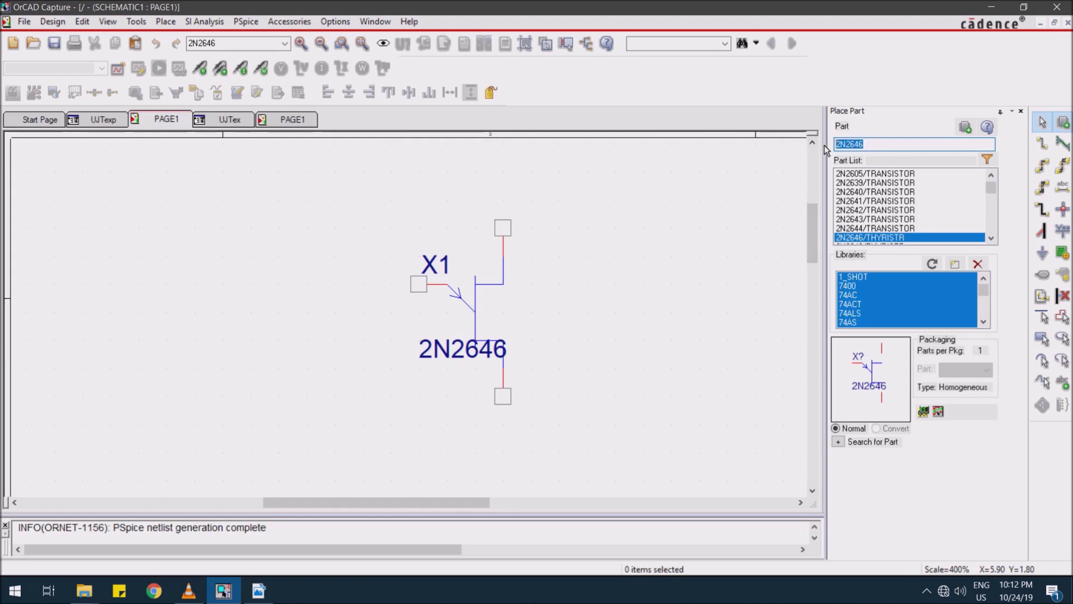
- Place three vertical 1k resistors: R1 above X1, R2 below it, R3 to the upper left
text(r)
key(Return)
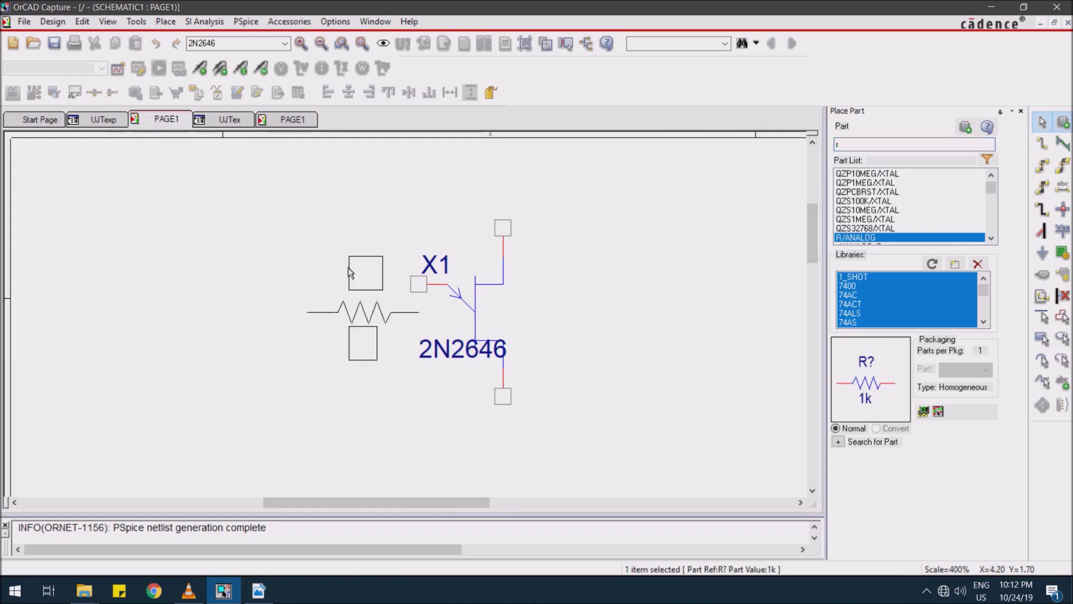
key(r)
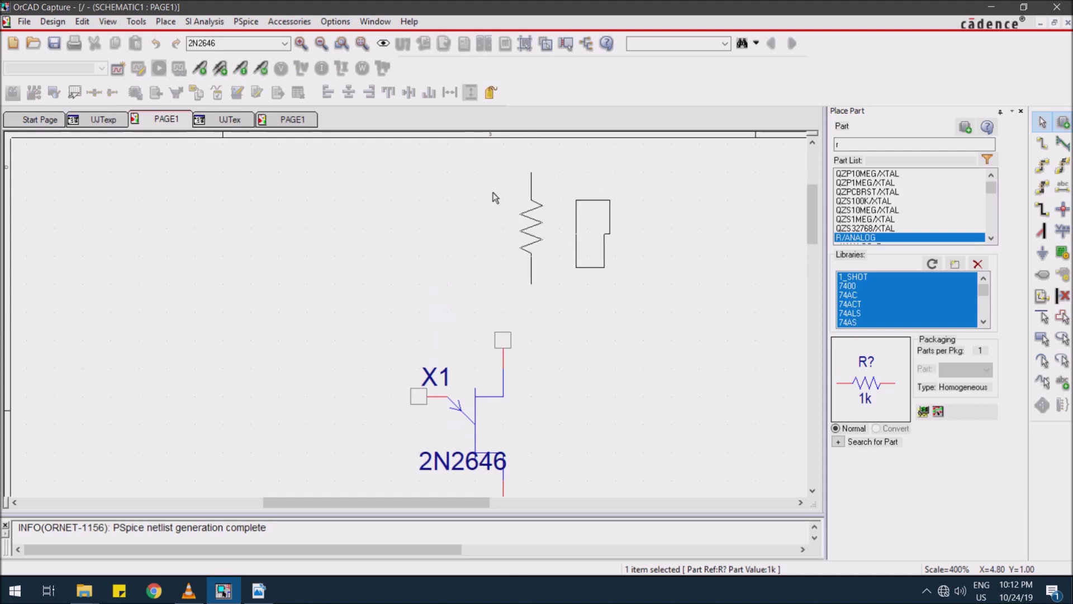
click(476, 189)
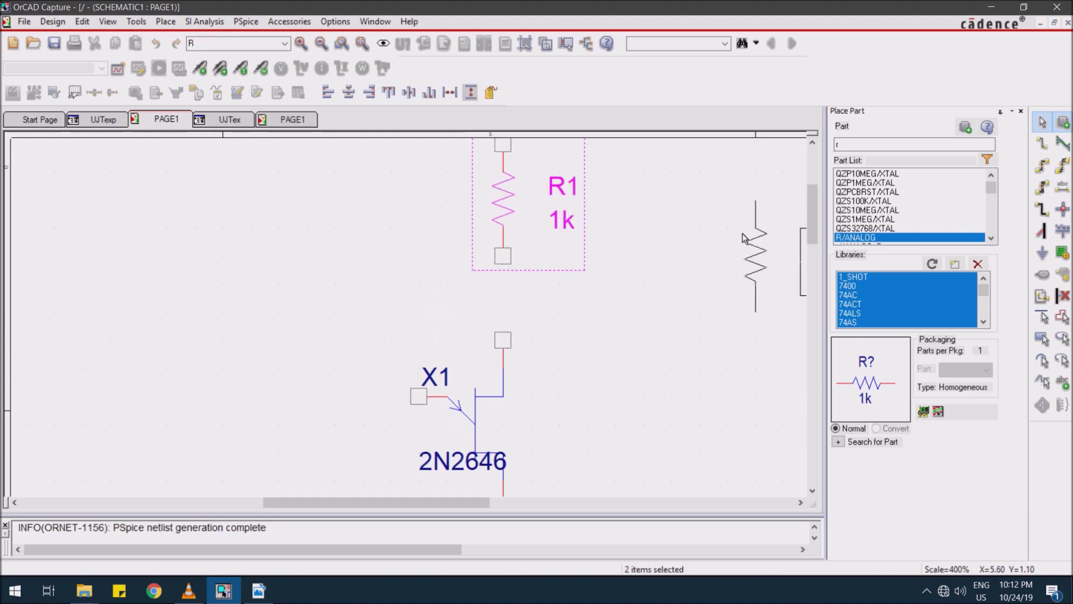
drag(811, 213, 812, 269)
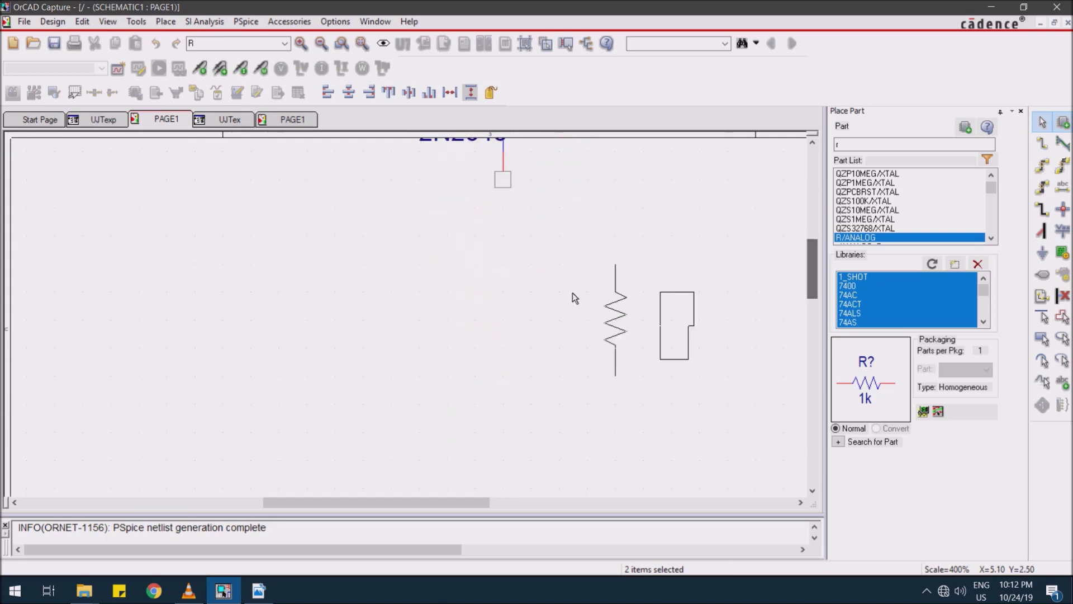
click(477, 290)
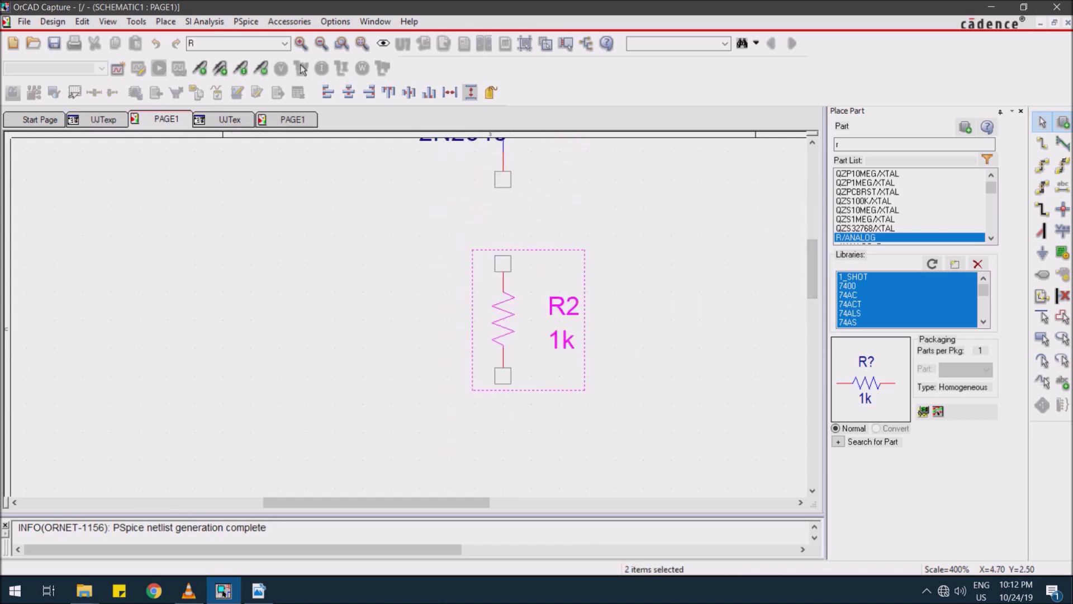
click(321, 44)
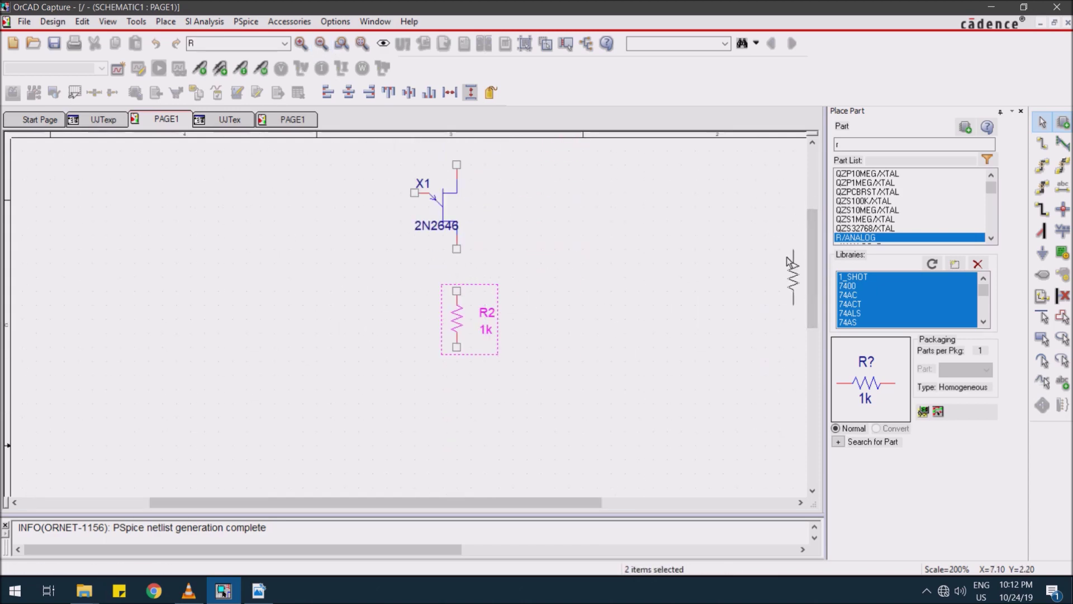
drag(810, 250, 810, 219)
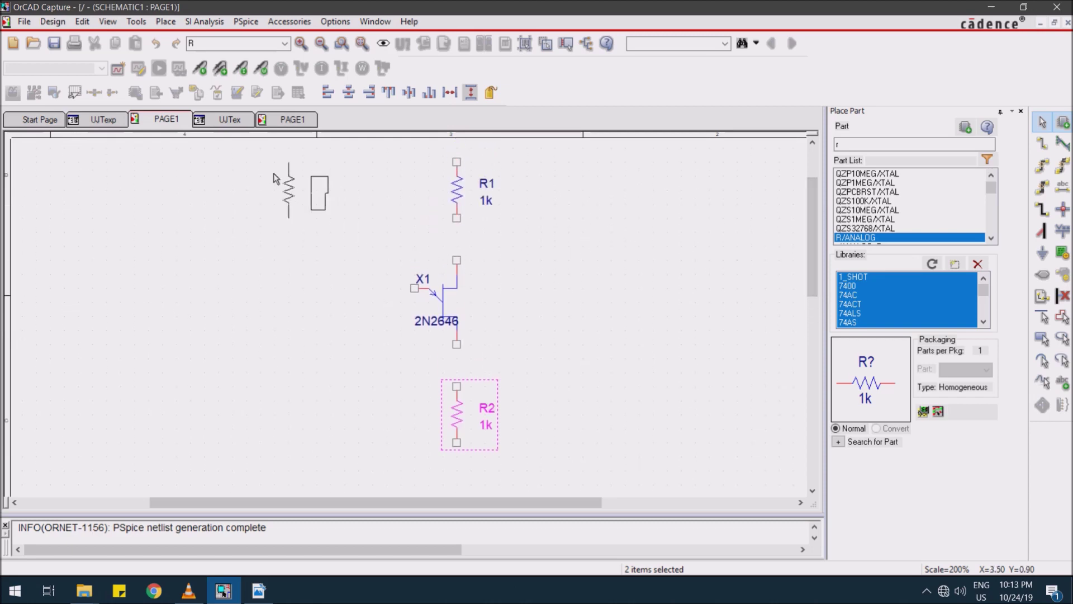
key(Escape)
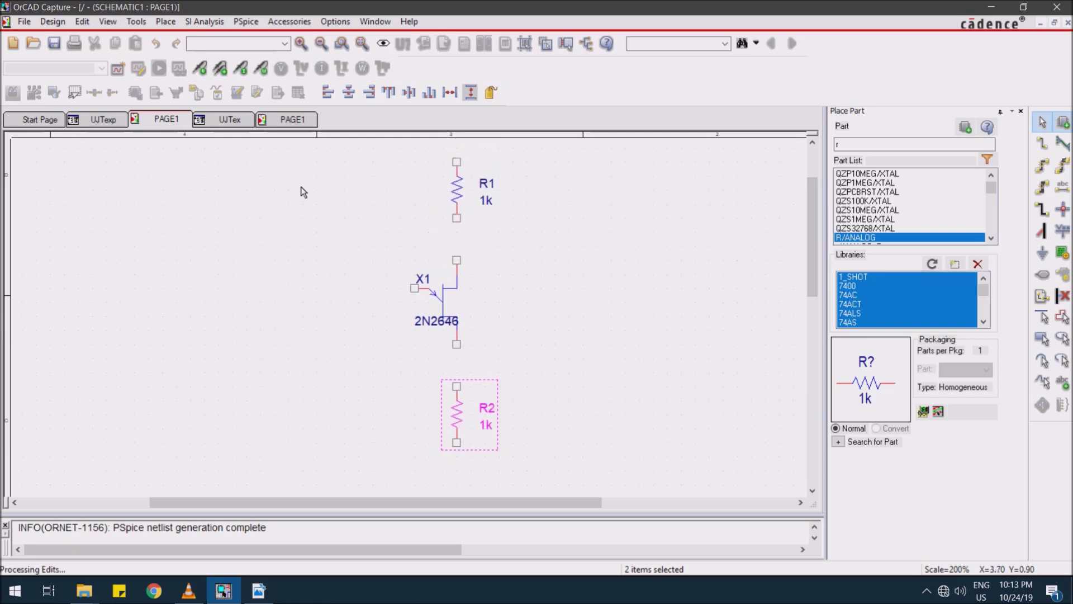
click(310, 190)
key(Escape)
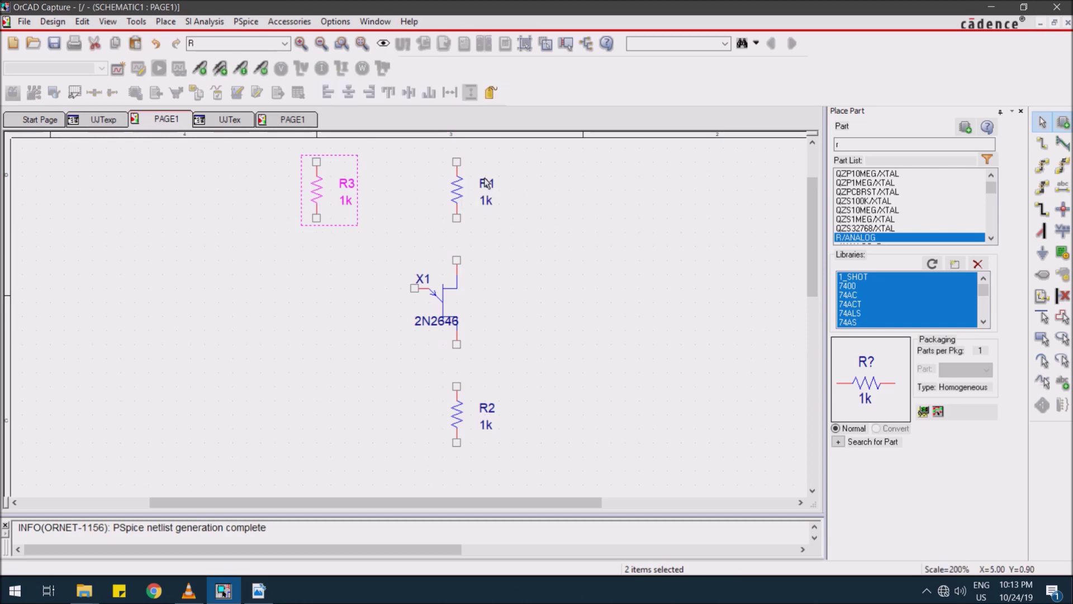
- Choose the capacitor part in Place Part to start placing it
key(p)
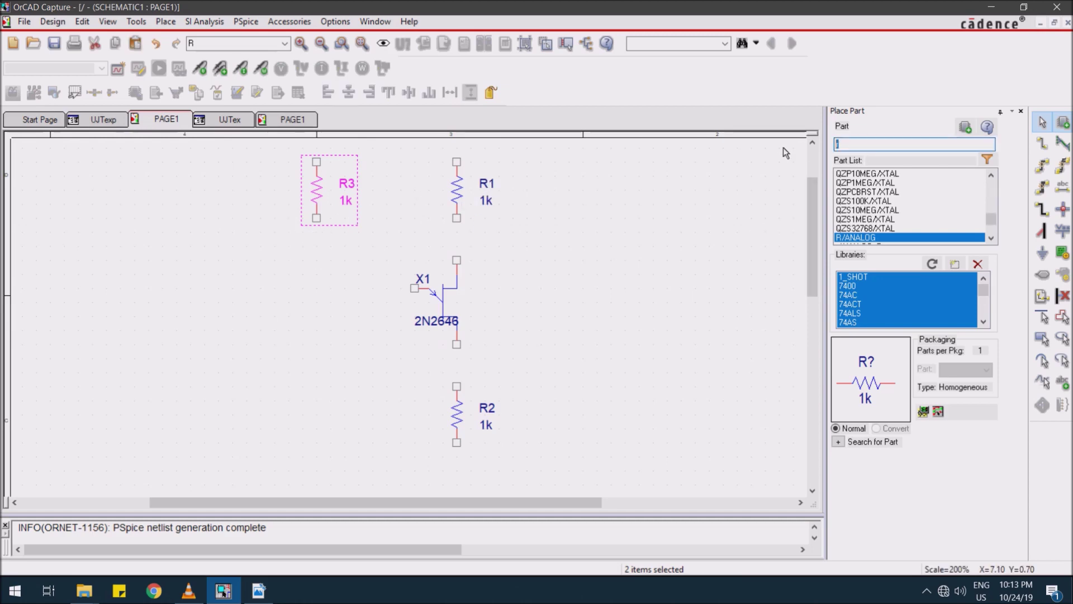
text(c)
key(Return)
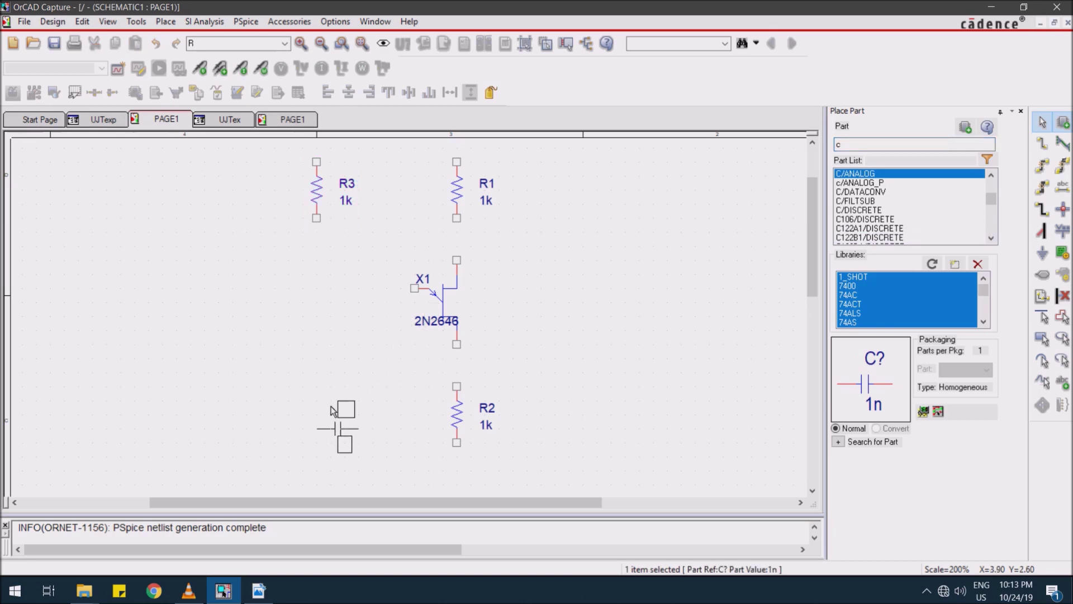
- Place the 1n capacitor C1 vertically to the left of R2
key(r)
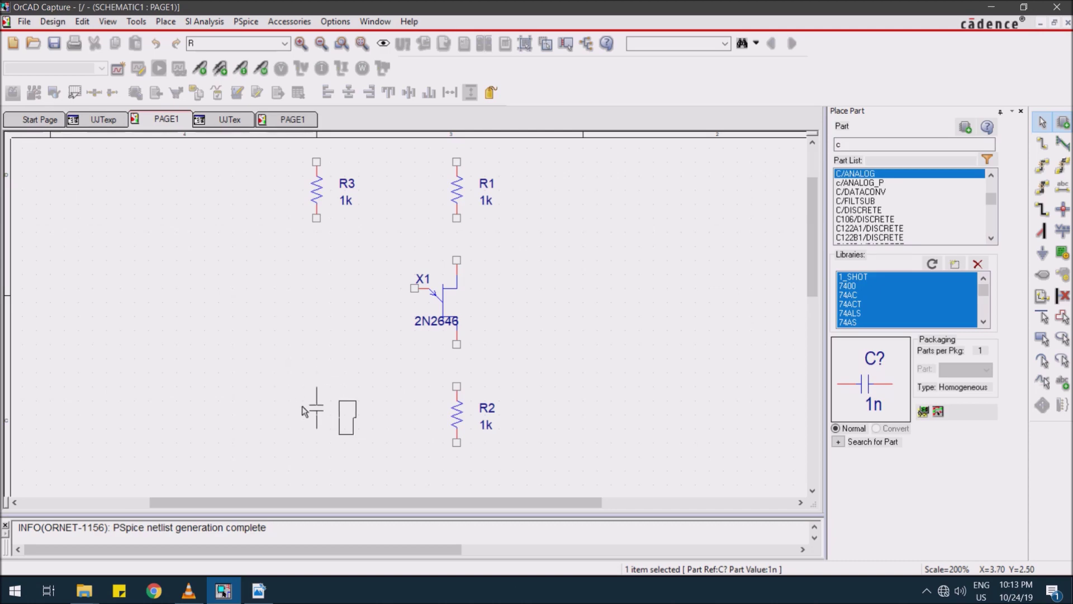
click(304, 412)
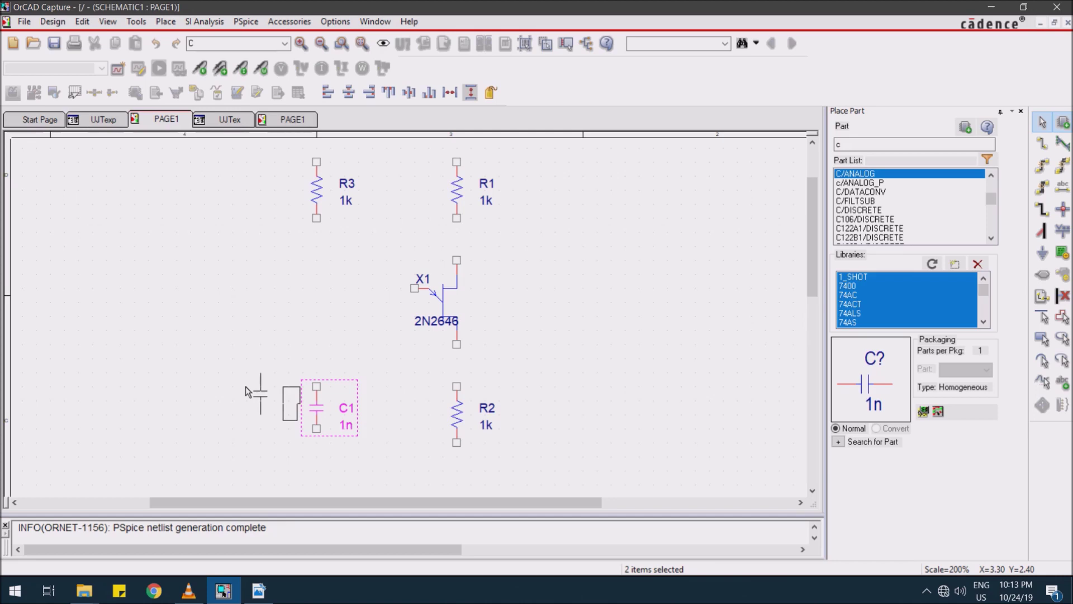
key(Escape)
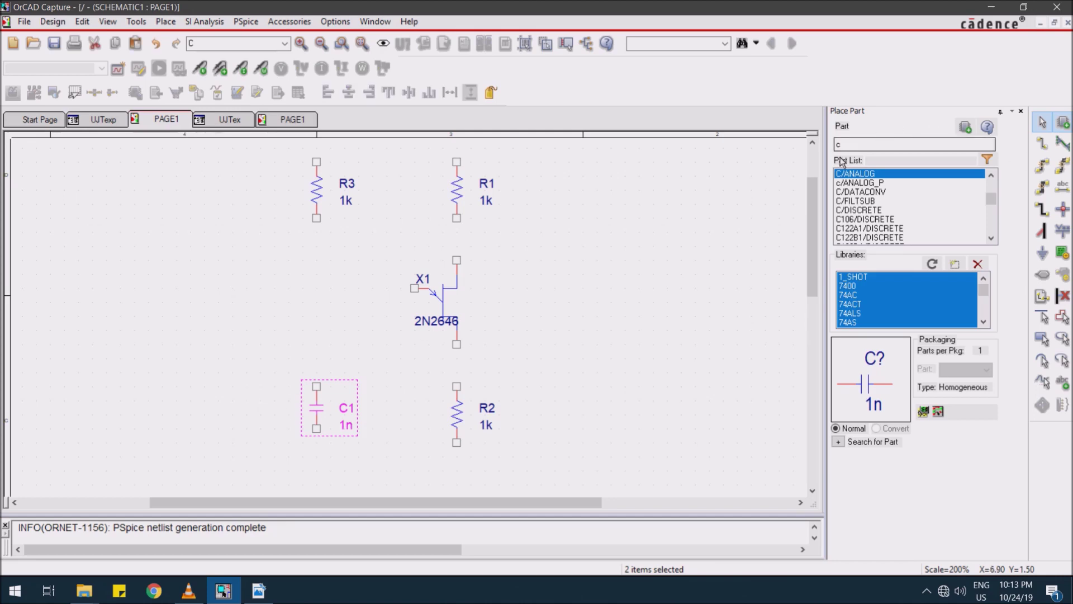
- Place a VDC source, V1, to the left of the transistor
text(V)
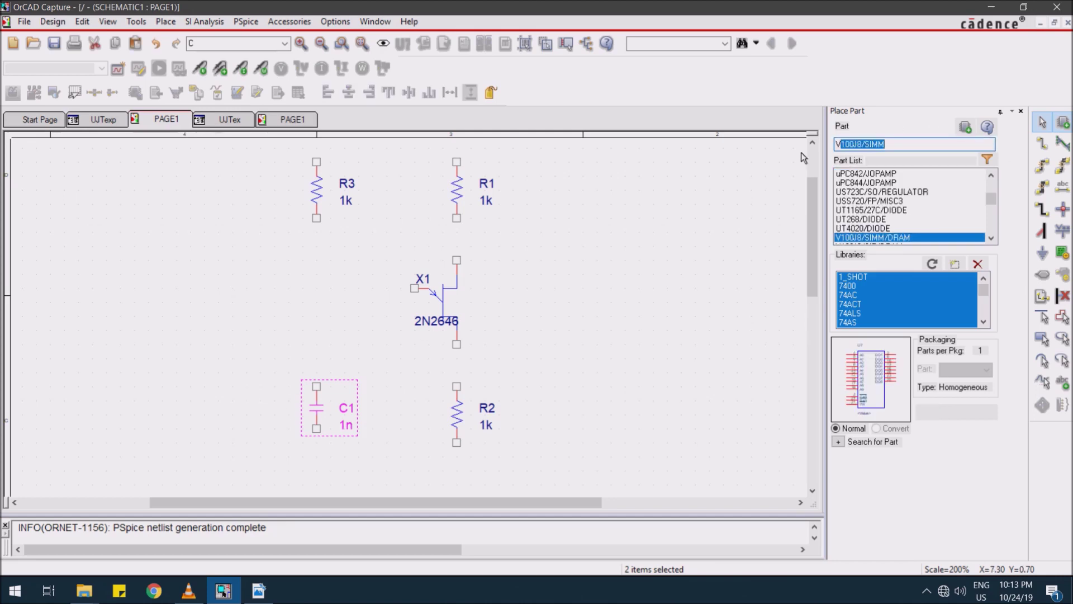
text(DC)
key(Return)
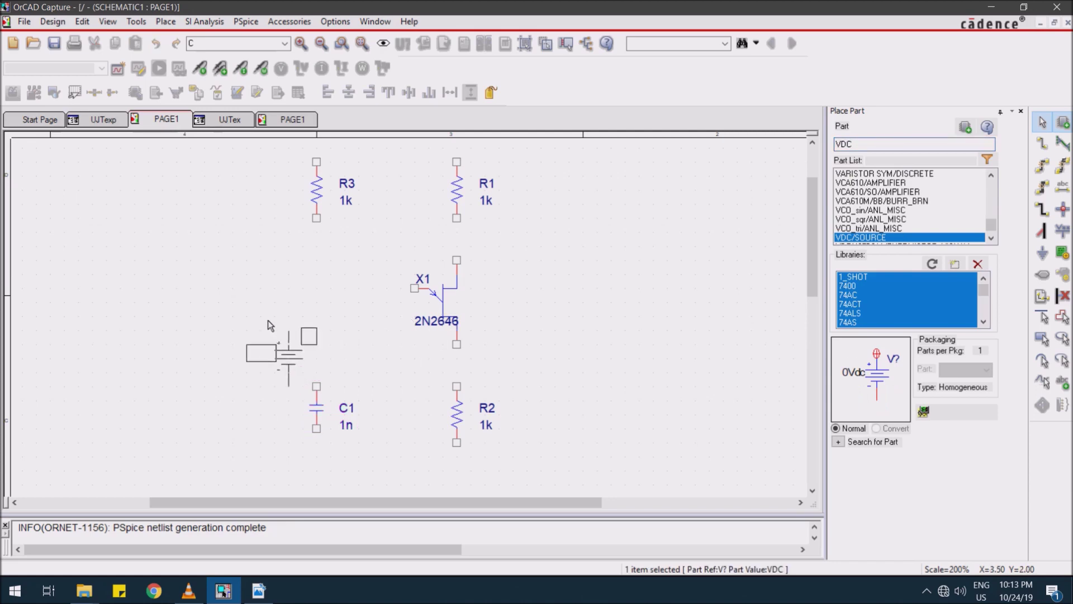
click(204, 272)
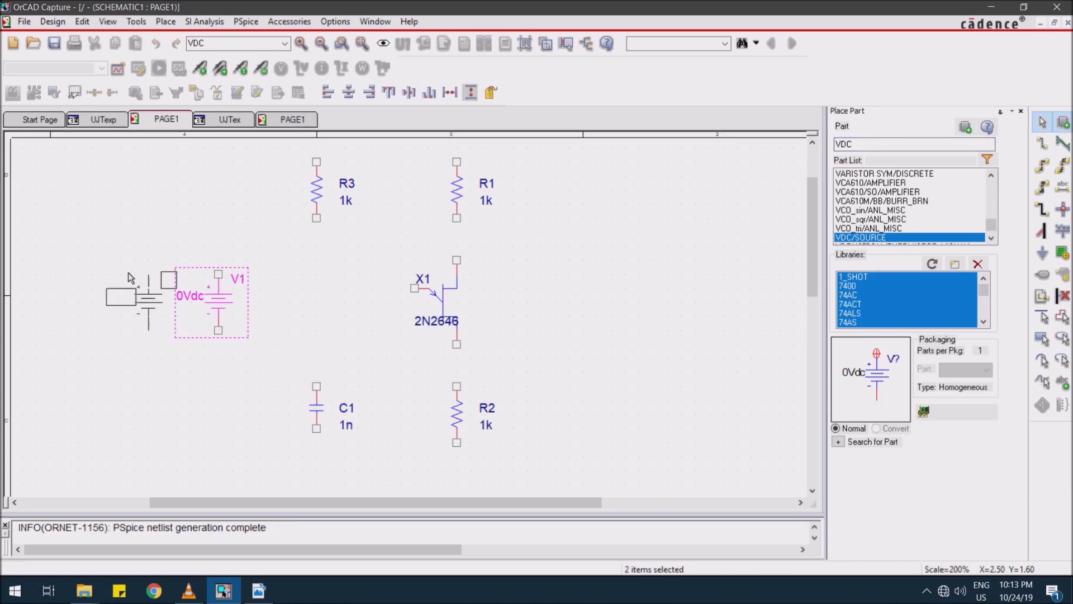
key(Escape)
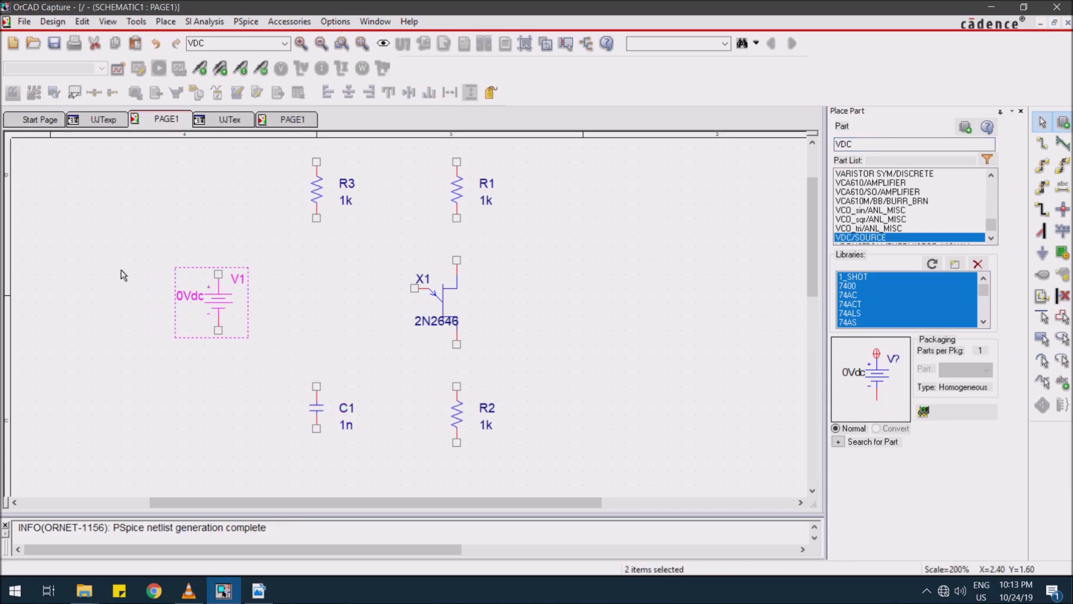
- Wire V1's top to R3 and R1, R1 to X1's upper base, X1's lower base to R2, R2 back to V1
click(1043, 145)
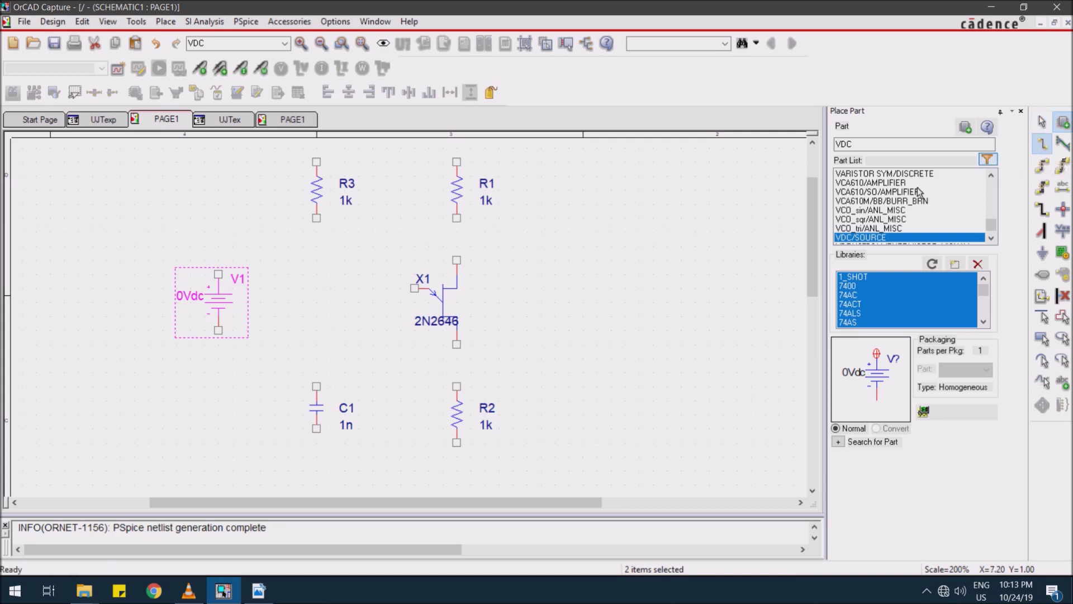
click(219, 274)
click(316, 162)
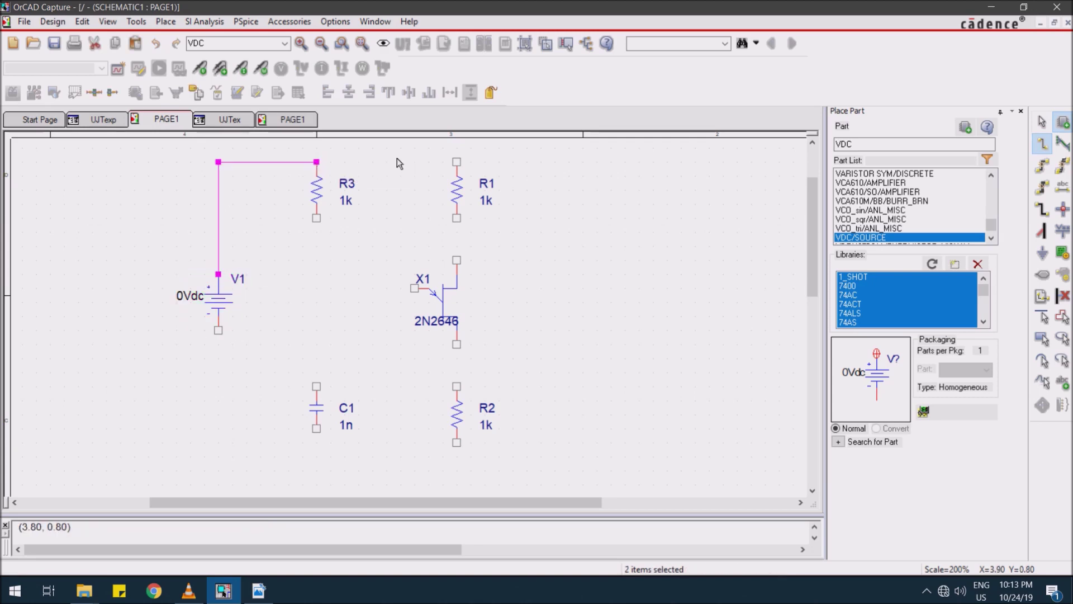
click(456, 161)
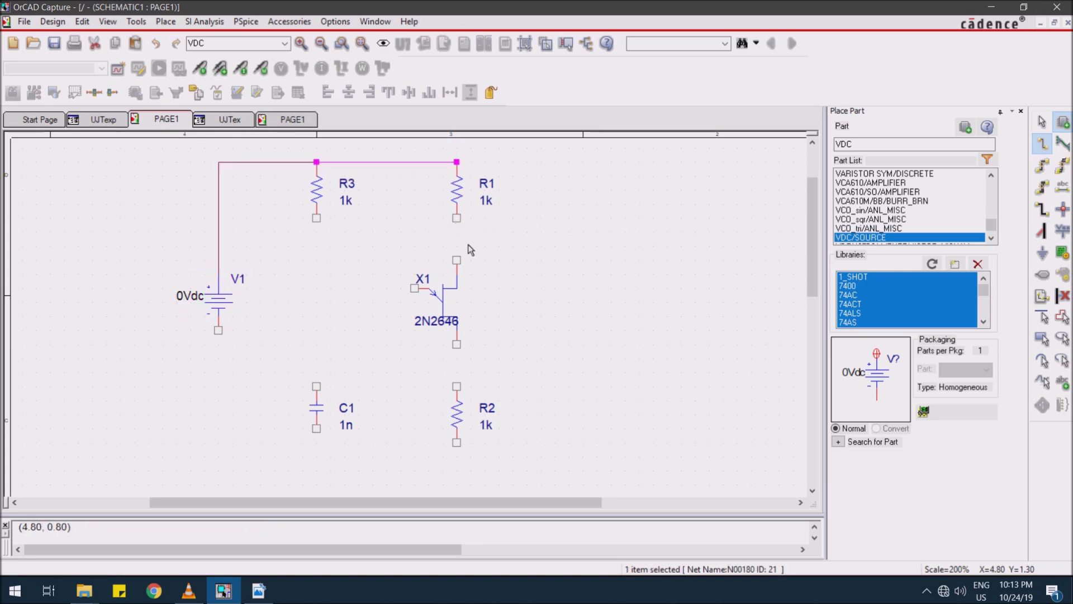
click(456, 217)
click(456, 259)
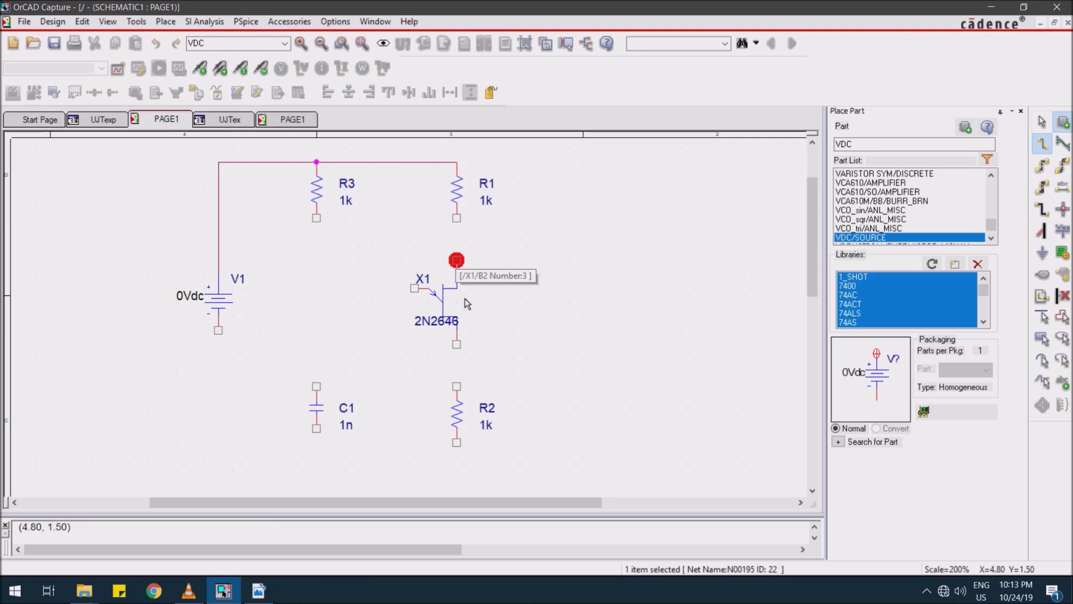
click(457, 344)
click(457, 386)
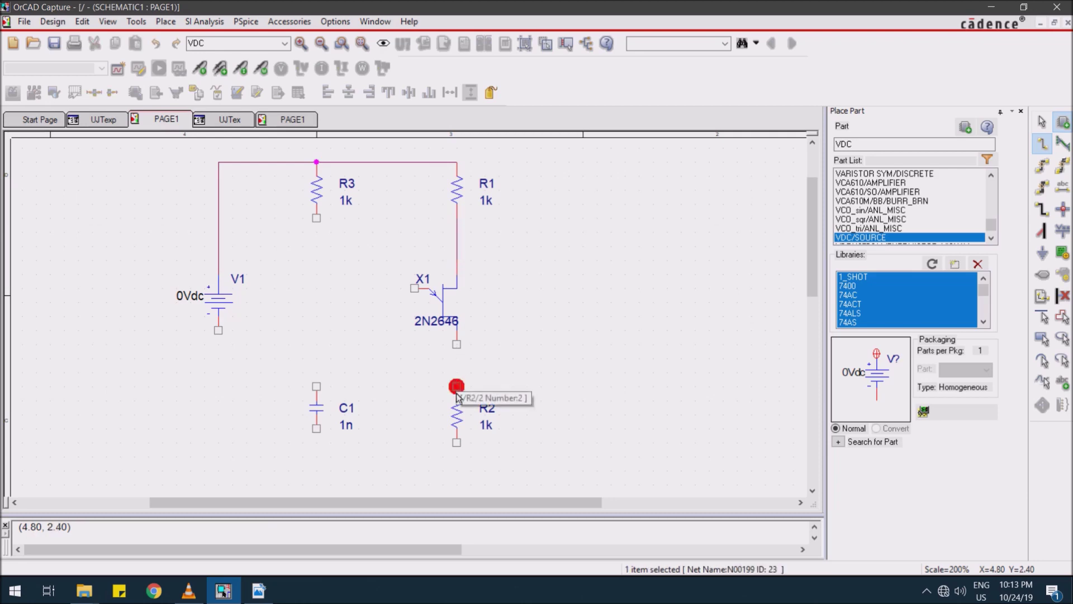
click(456, 442)
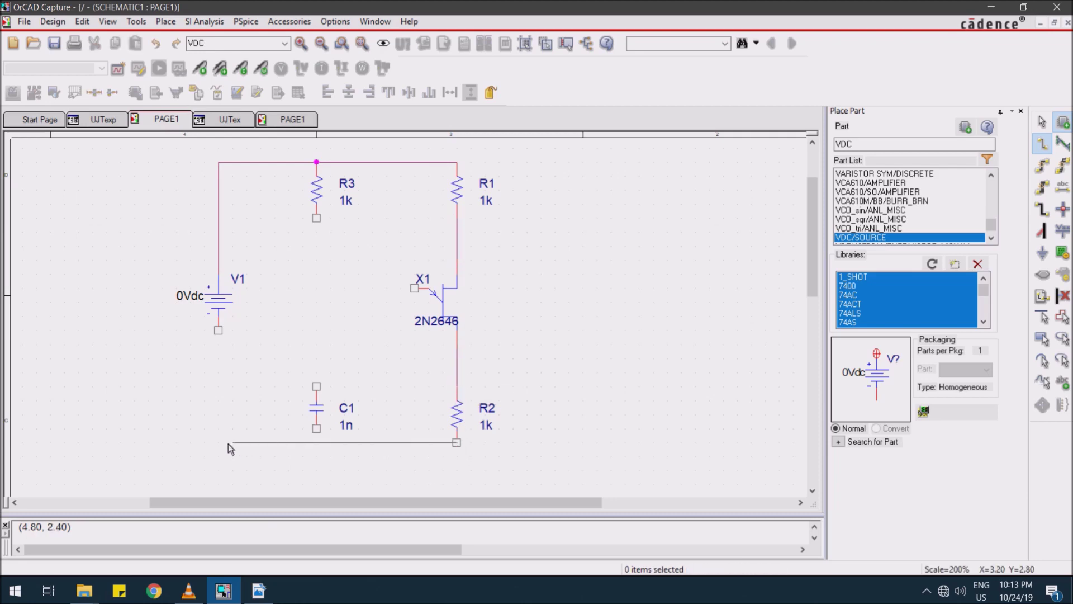
click(218, 330)
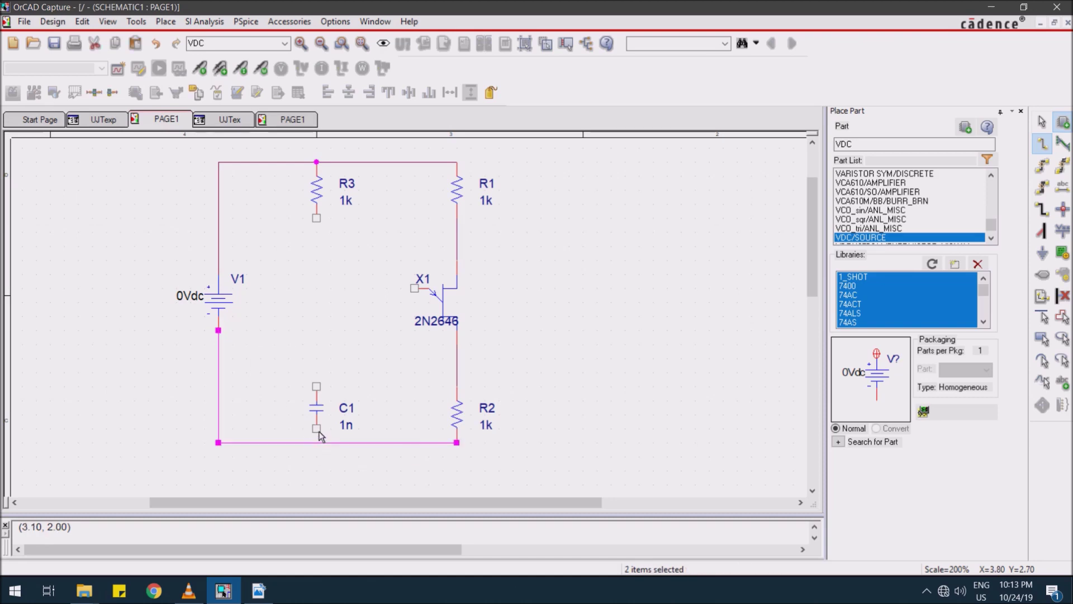
- Wire C1 between the bottom rail and R3, and join X1's emitter to the C1–R3 node
click(316, 429)
click(316, 442)
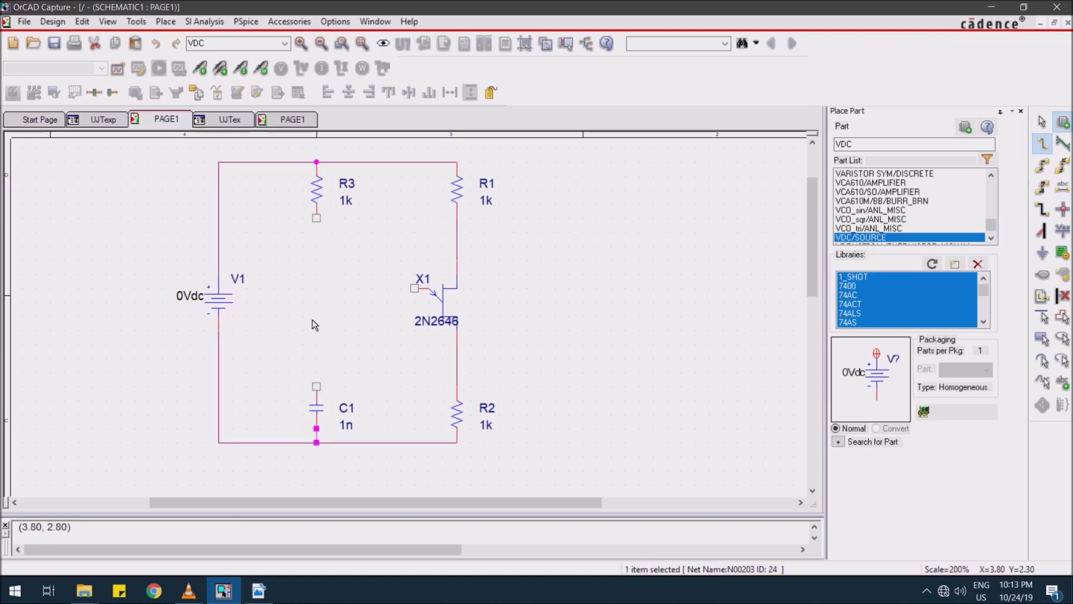
click(316, 386)
click(317, 218)
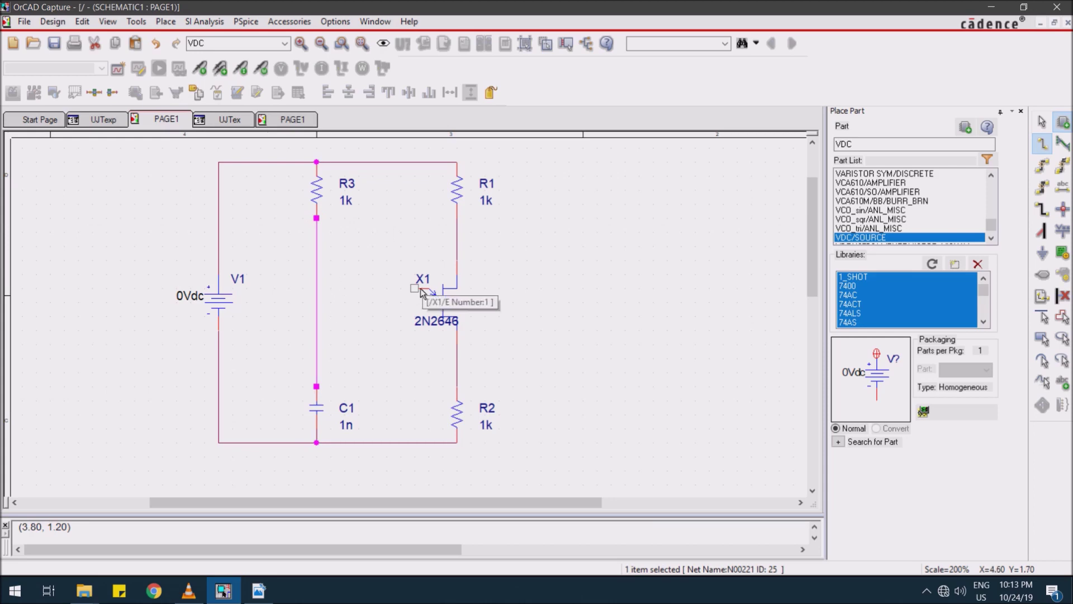
click(414, 288)
click(316, 288)
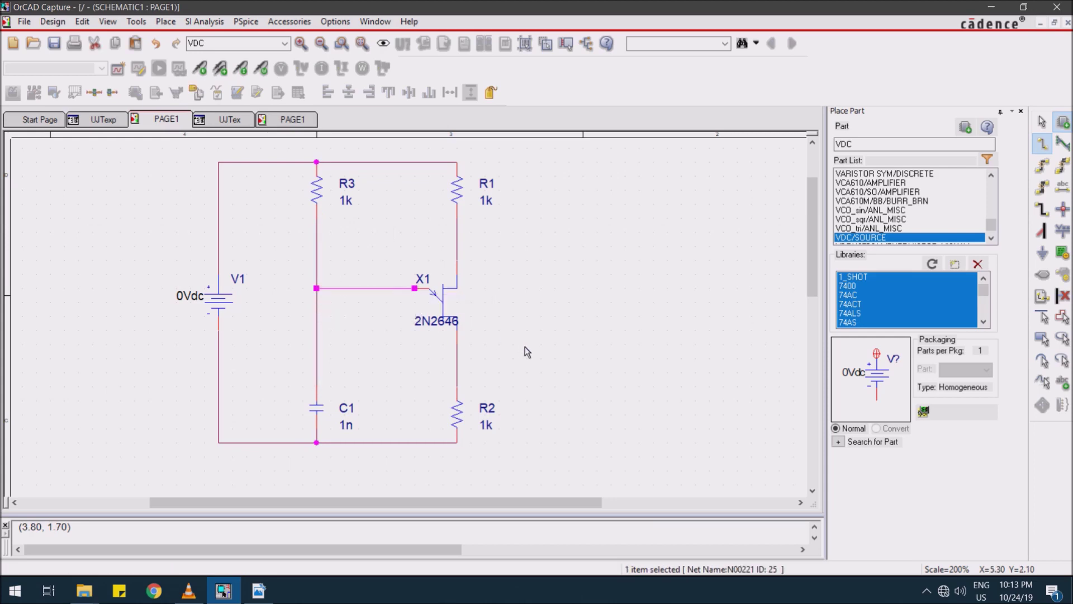
key(Escape)
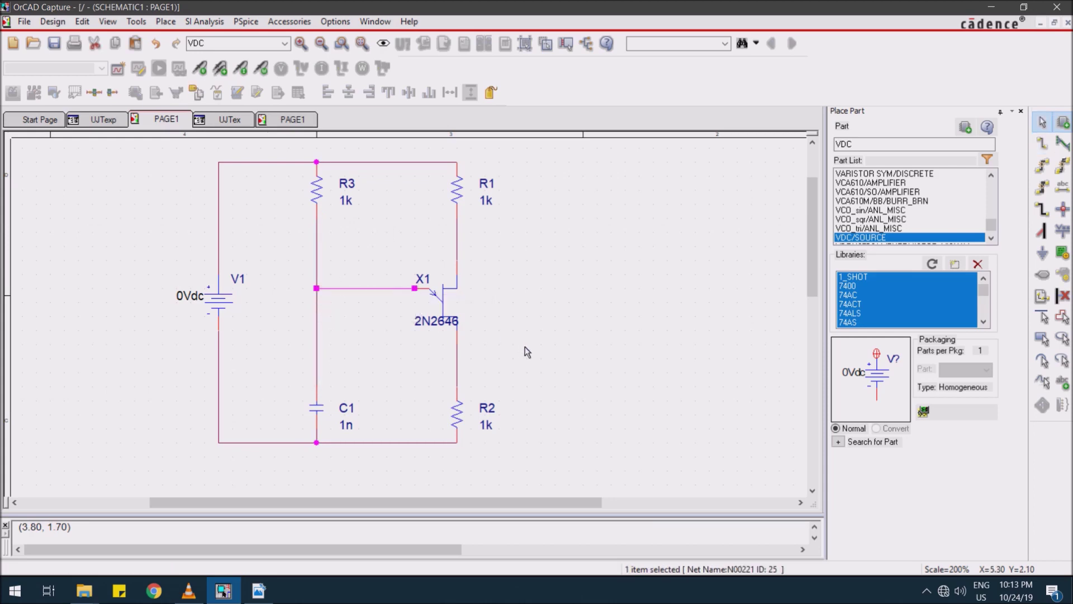
- Change R1 and R2 from 1k to 100
click(486, 184)
double_click(489, 203)
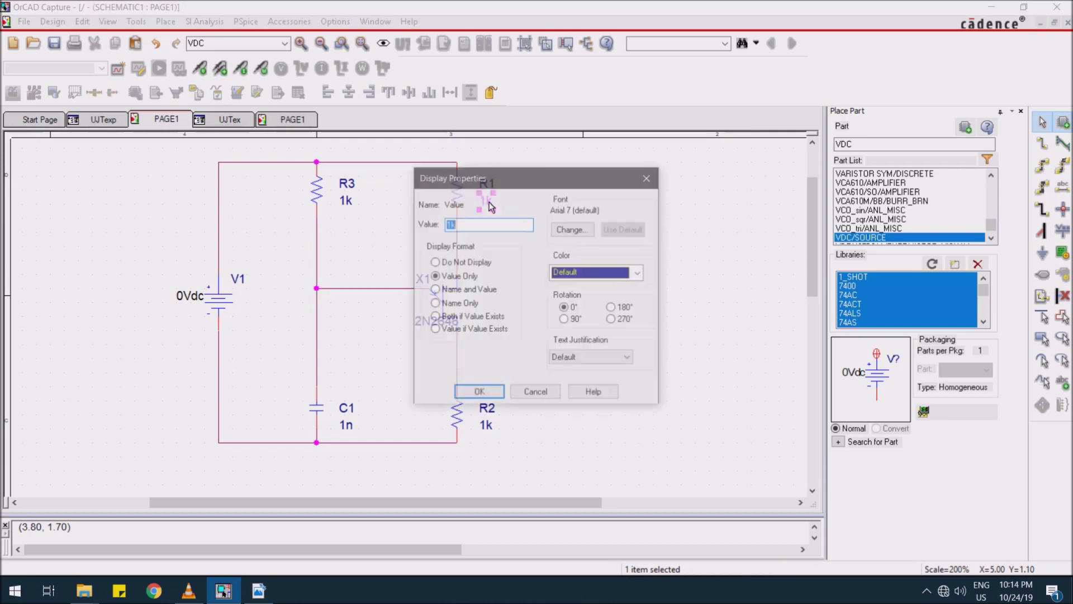
text(1)
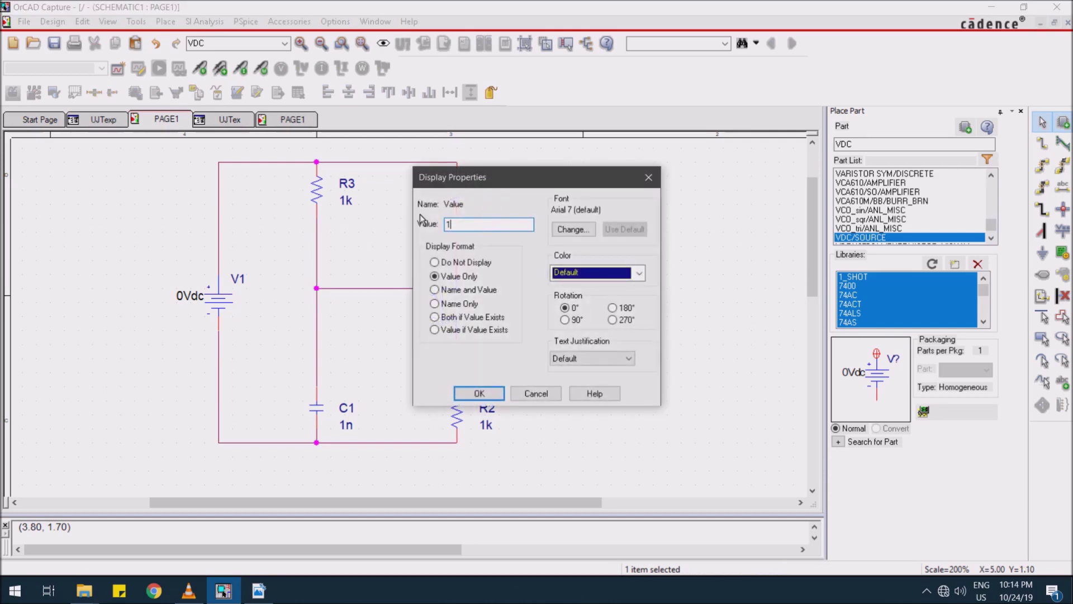
text(00)
click(478, 394)
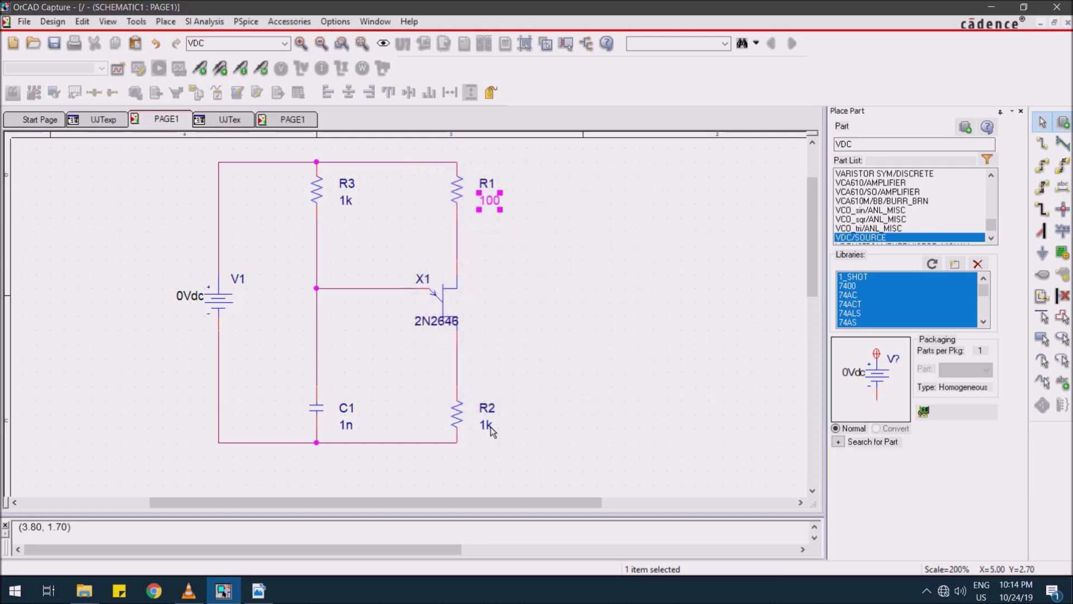
double_click(489, 427)
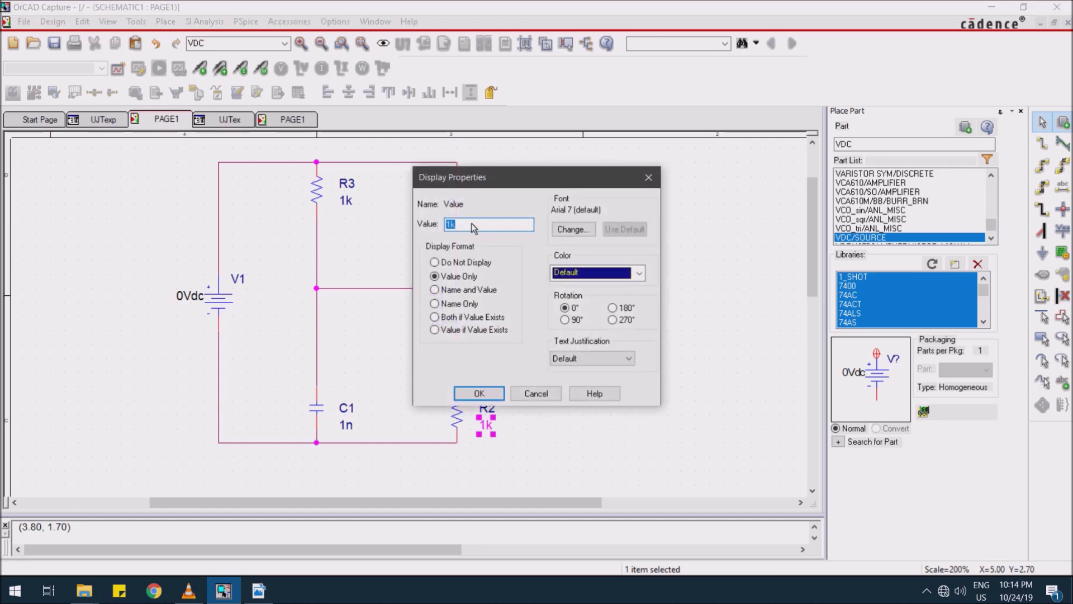
text(100)
key(Return)
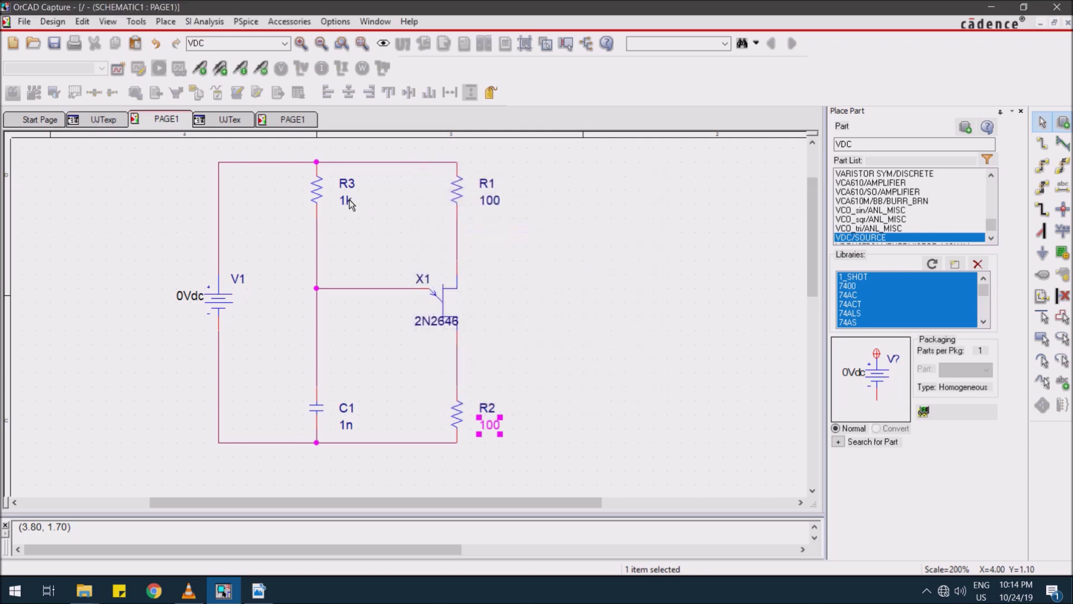
- Set R3 to 57.4K and C1 to 0.02u
double_click(347, 200)
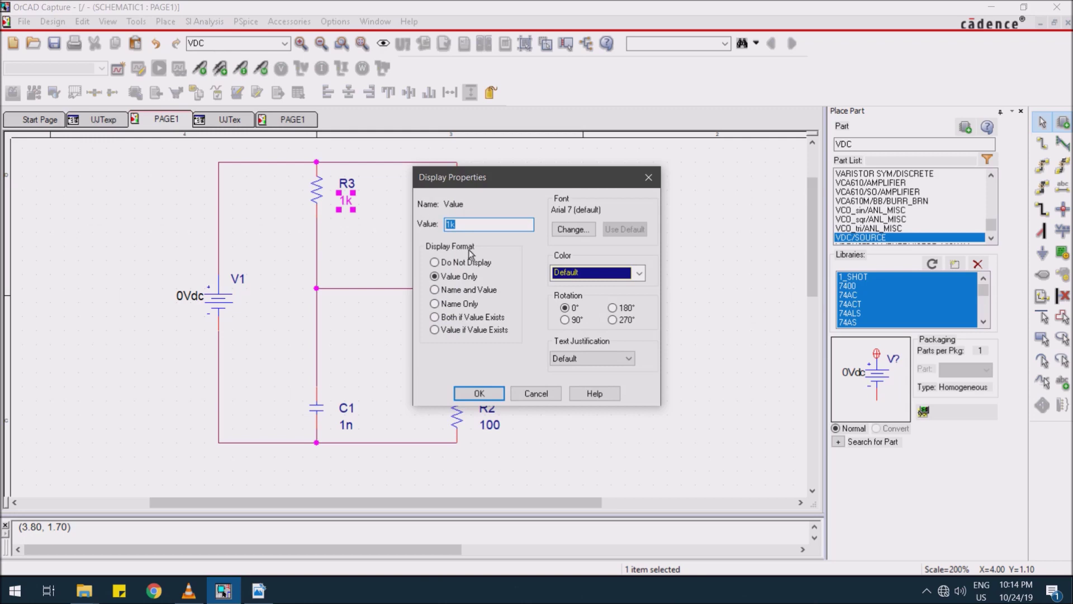
text(5)
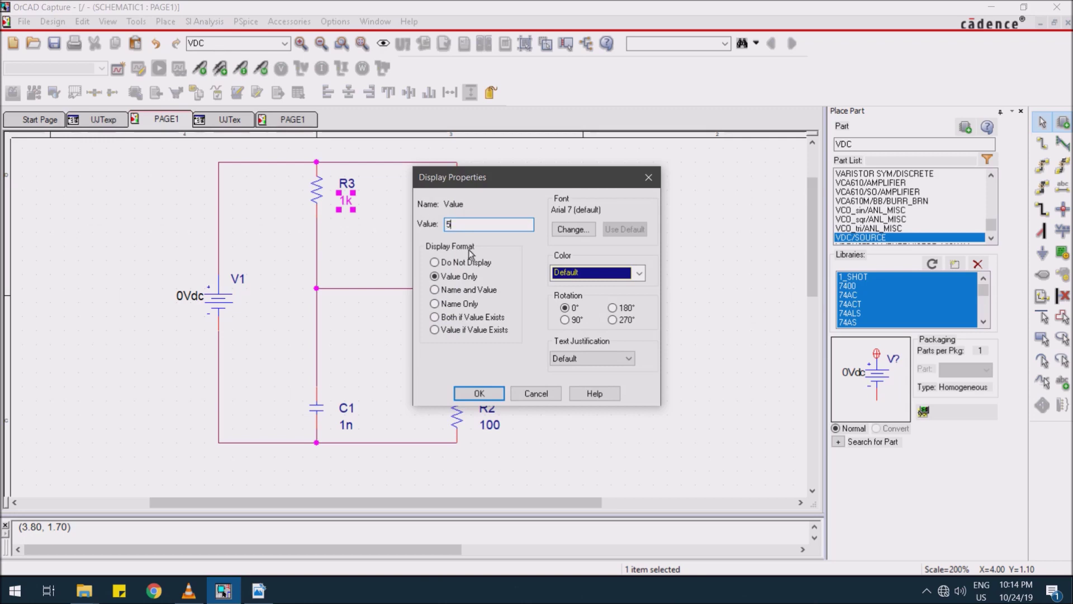
text(7.4K)
click(479, 393)
double_click(347, 428)
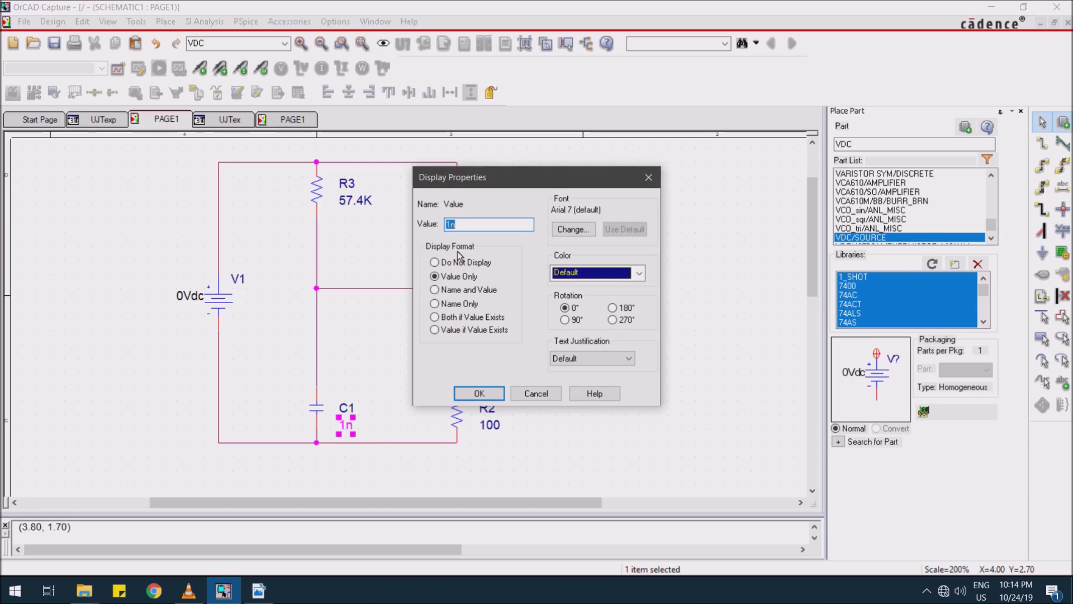
text(0.02U)
key(BackSpace)
click(479, 393)
click(387, 371)
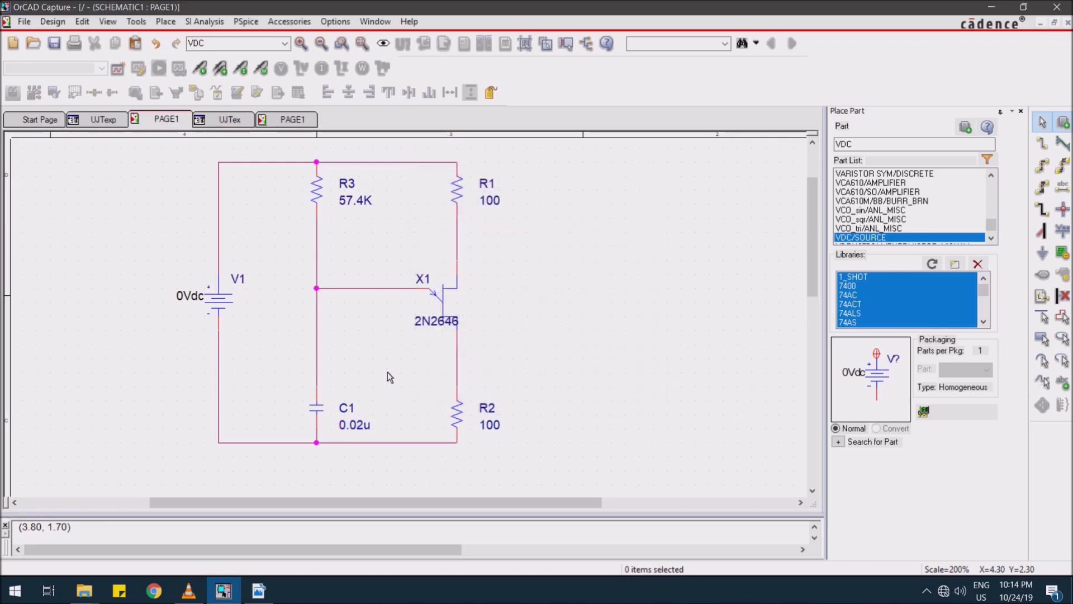
- Rename resistor R1 to RB2
double_click(482, 187)
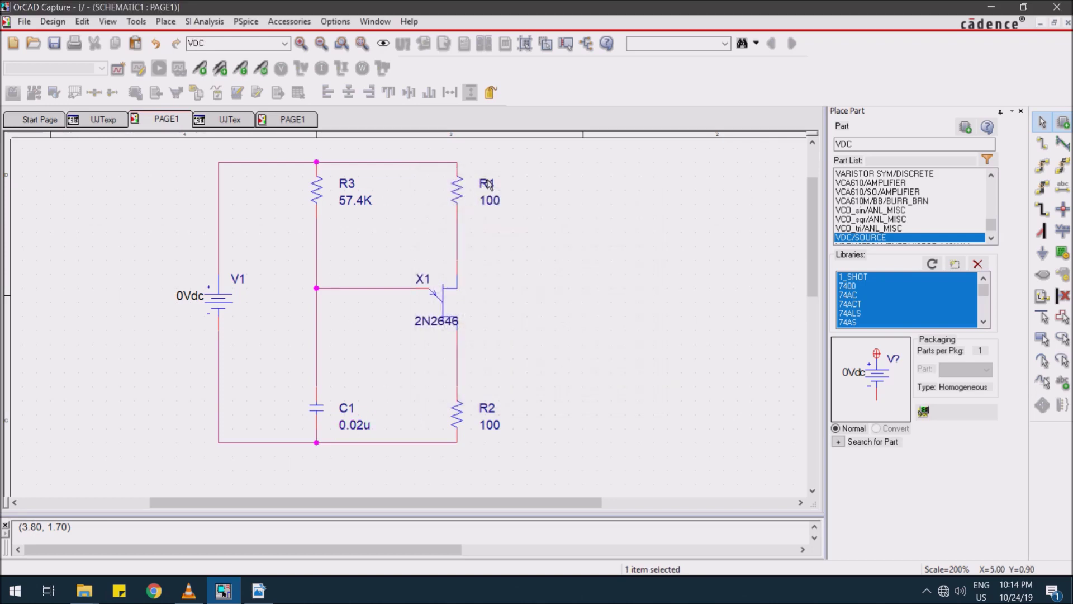
drag(514, 185, 629, 199)
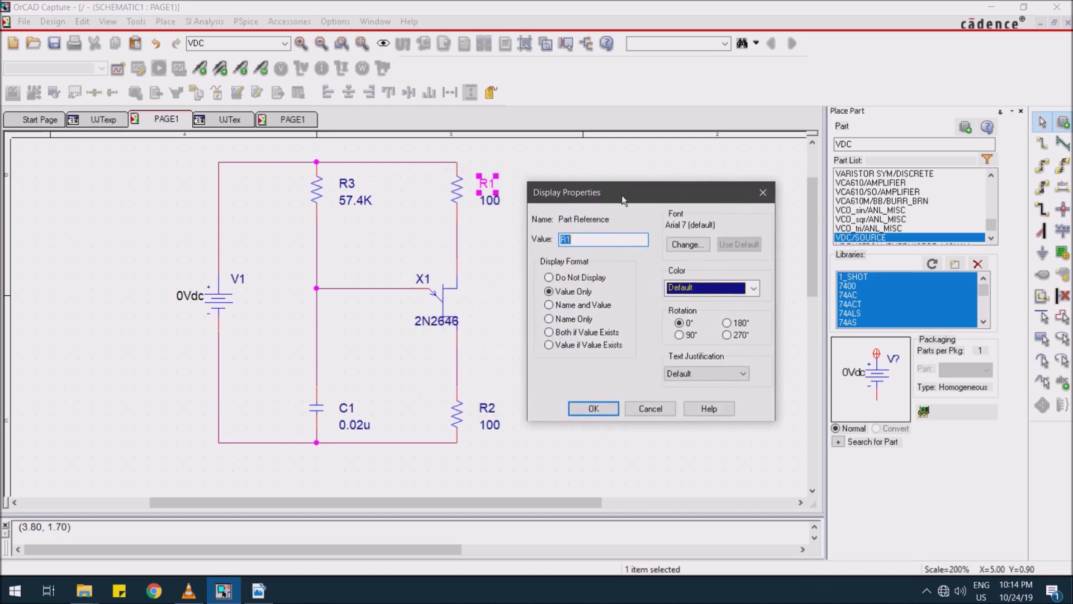
click(595, 245)
key(Return)
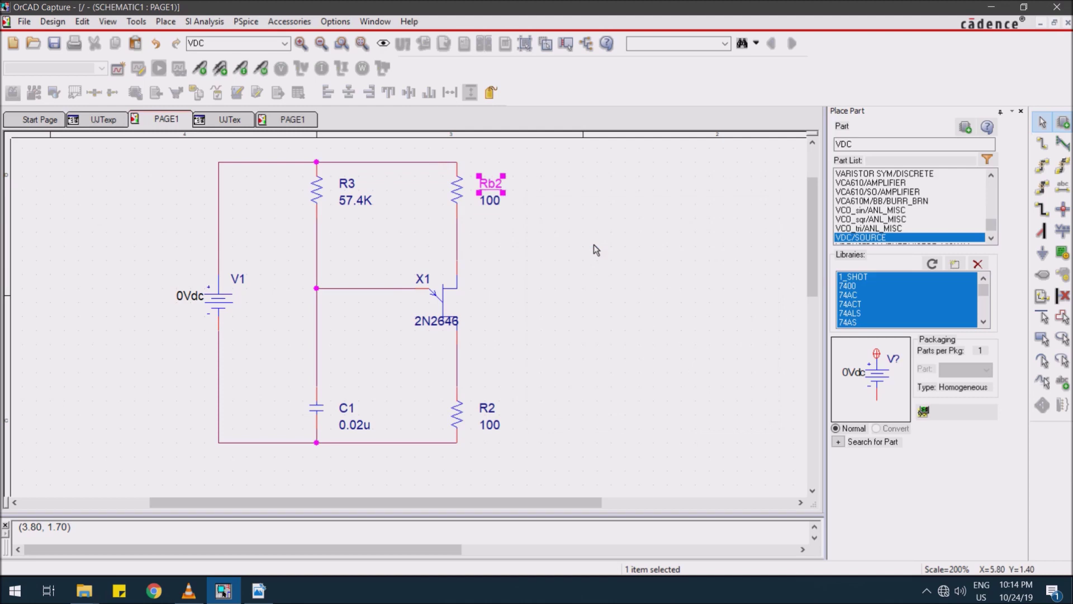
double_click(491, 189)
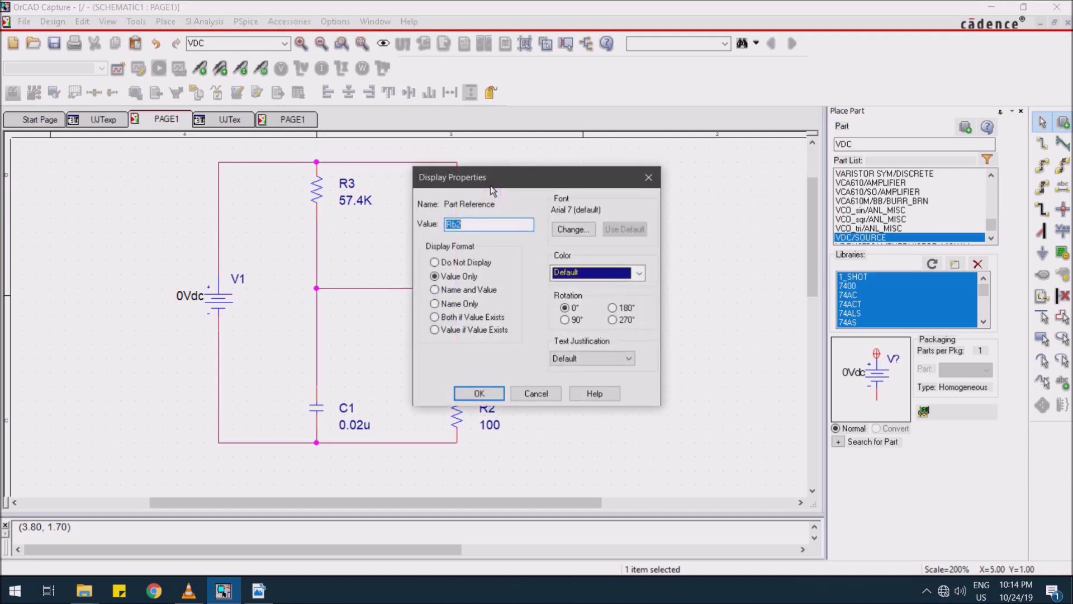
text(RB2)
key(Return)
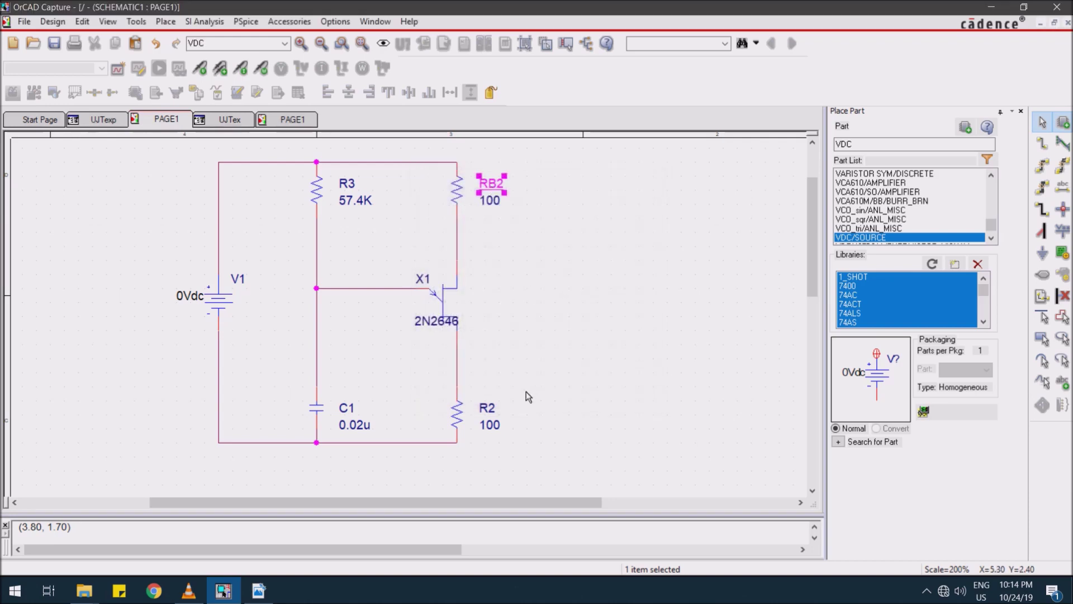
- Rename R2 to RB1 and R3 to R1
double_click(487, 410)
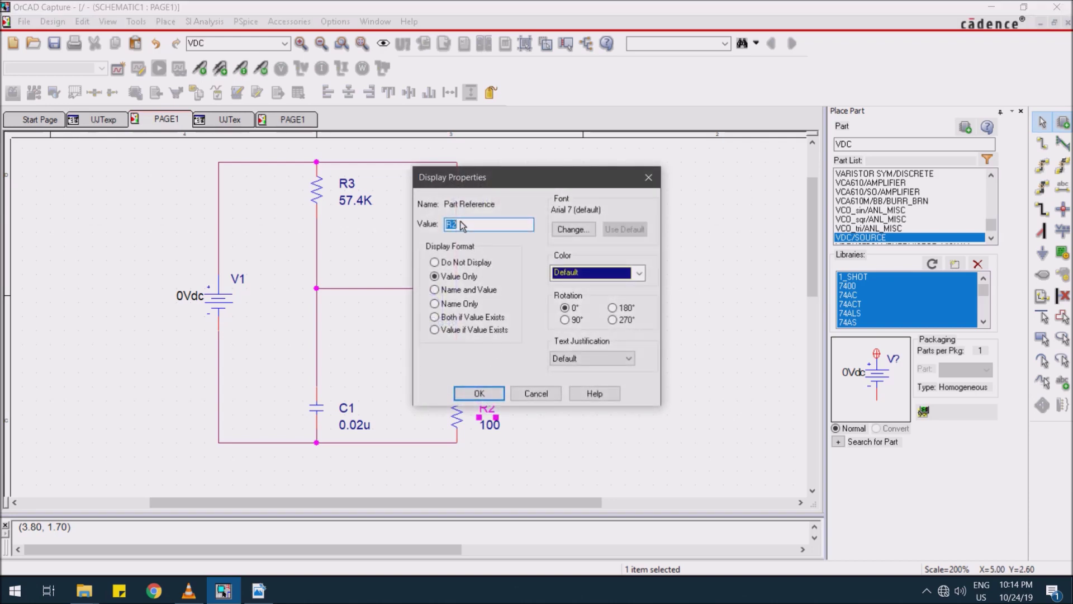
text(RB1)
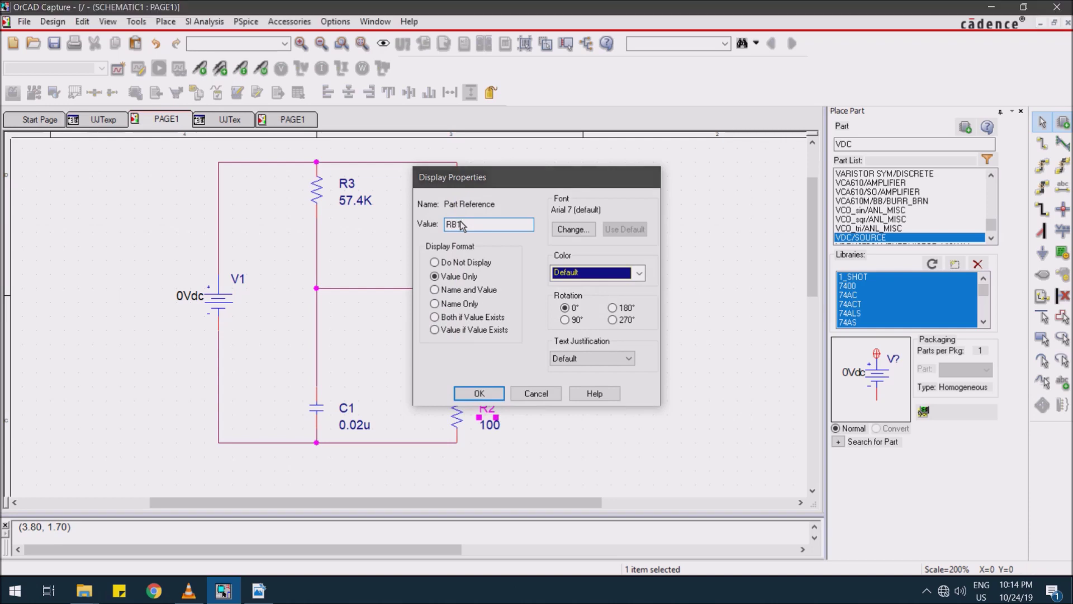
key(Return)
click(341, 363)
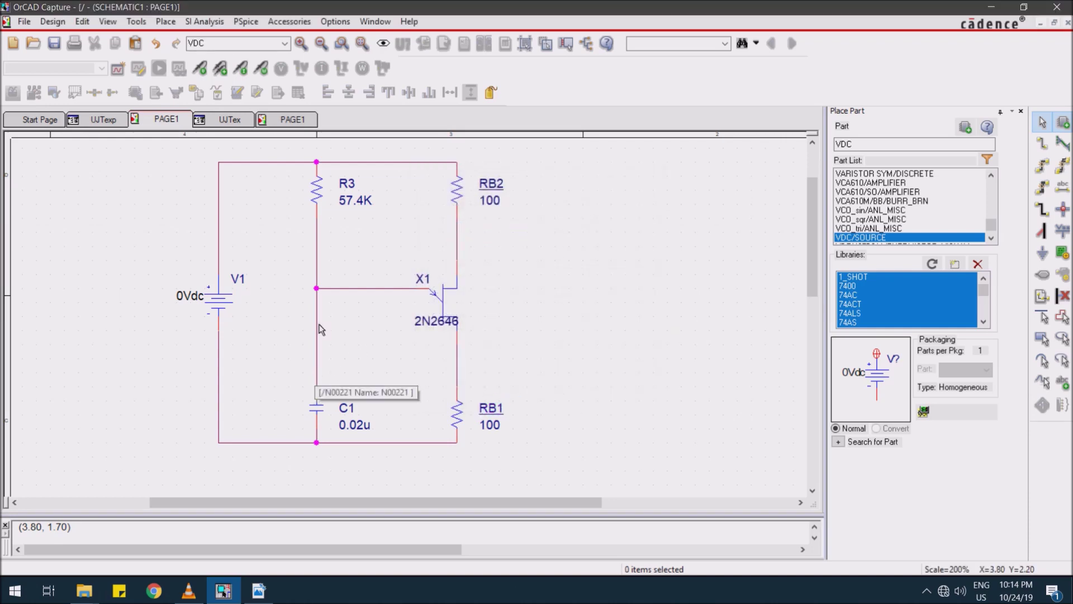
double_click(347, 182)
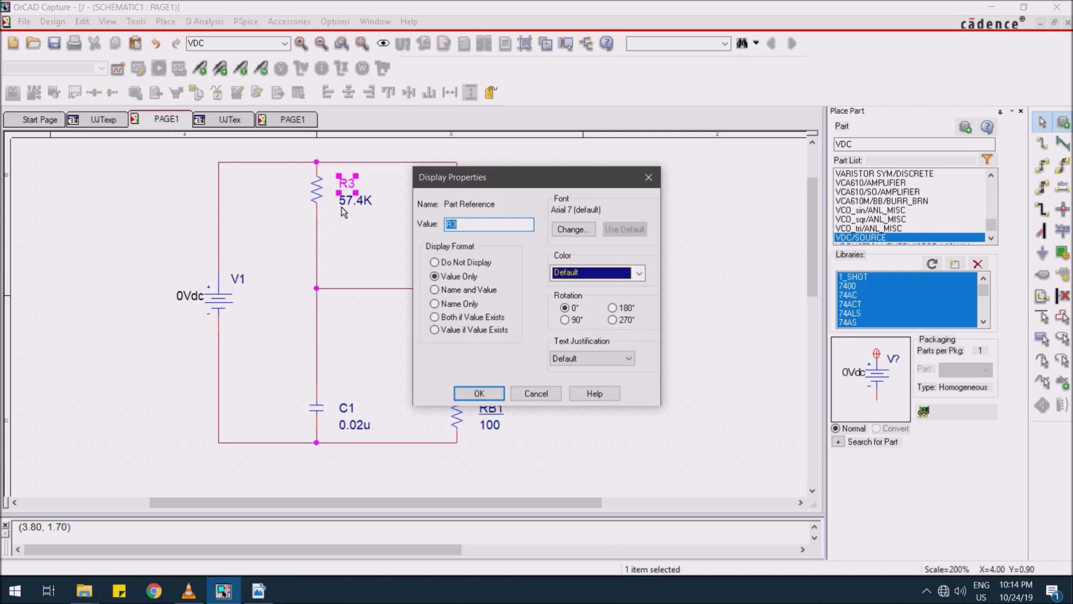
text(R1)
key(Return)
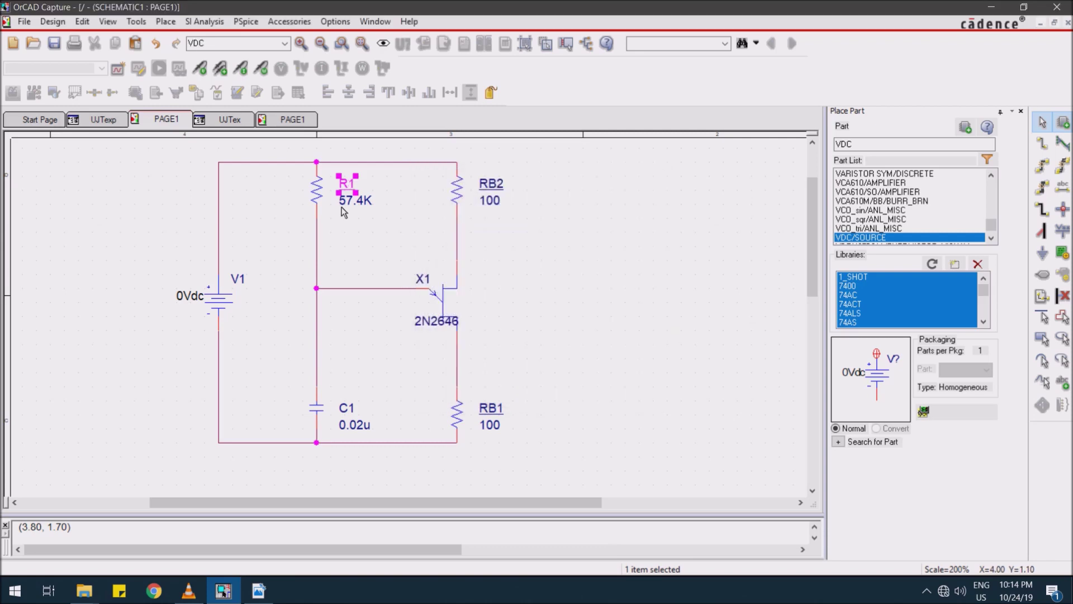
click(370, 342)
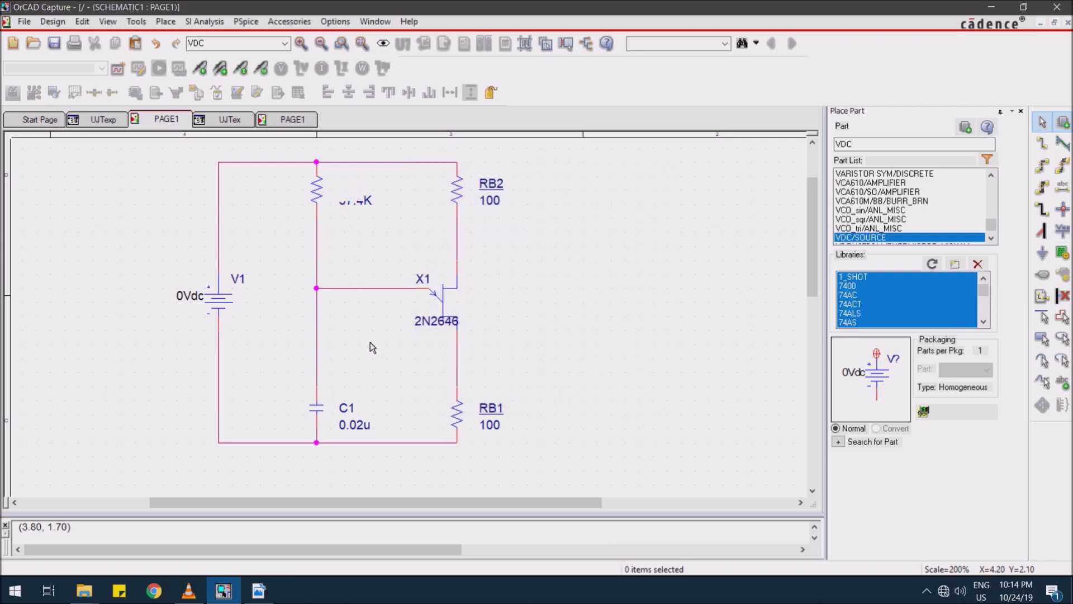
- Rename the source V1 to VBB and set its voltage to 25
double_click(240, 278)
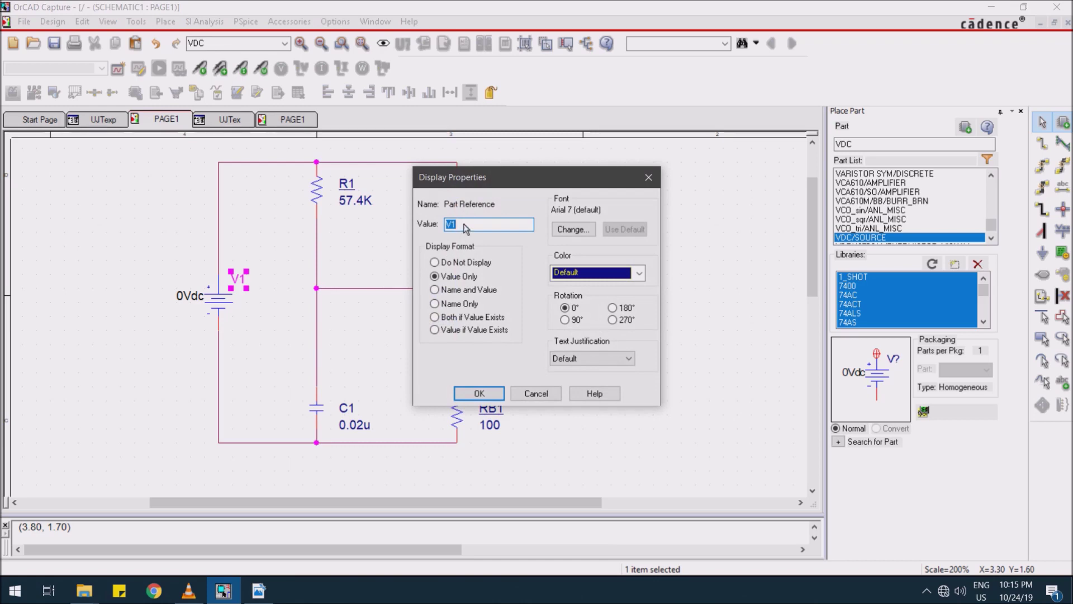
text(VBB)
key(Return)
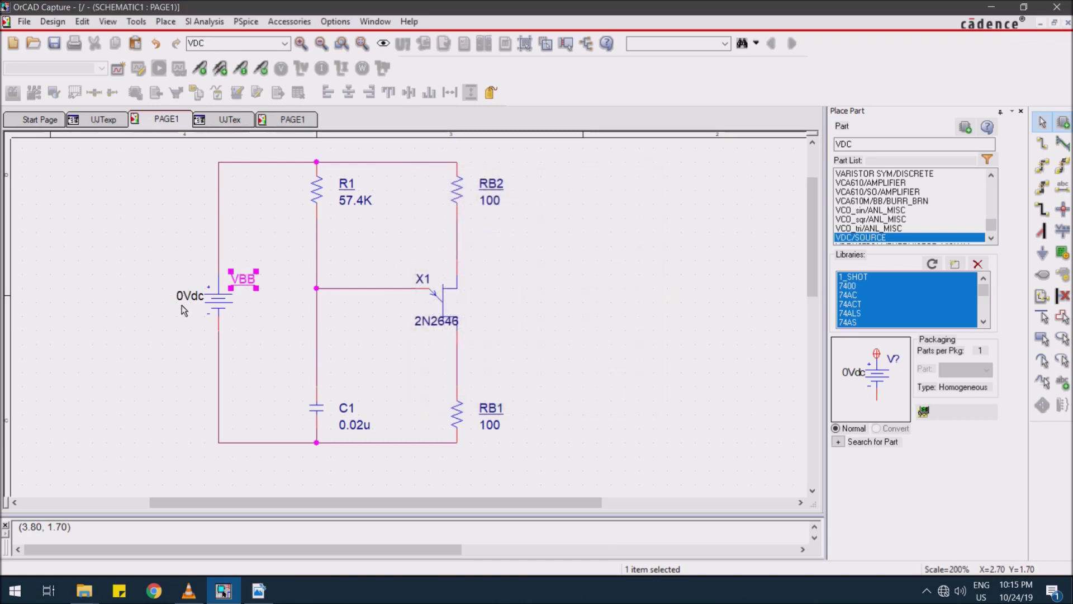
double_click(185, 297)
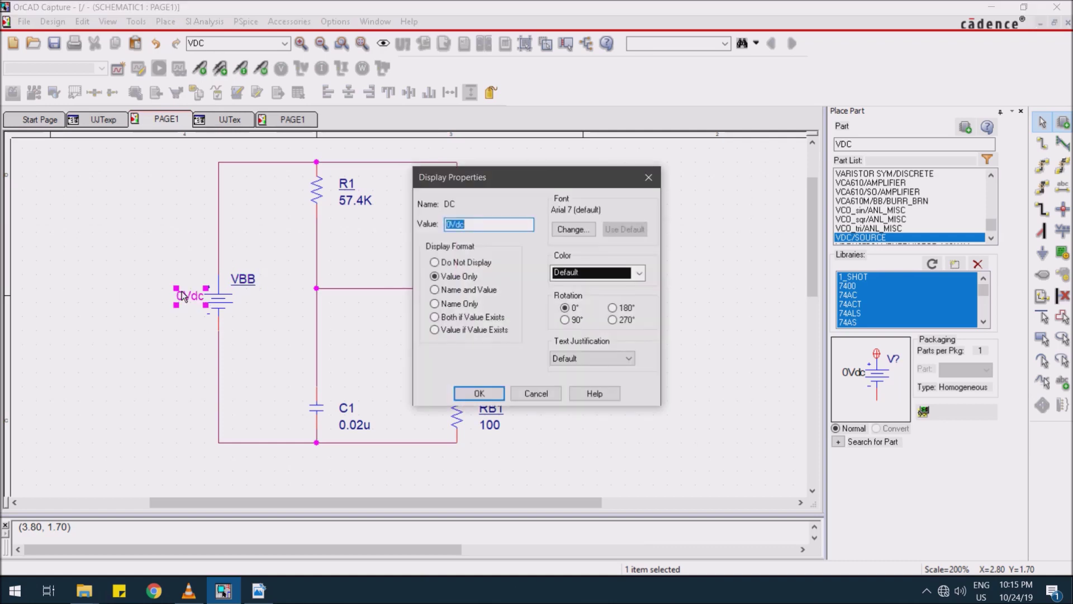
text(25)
key(Return)
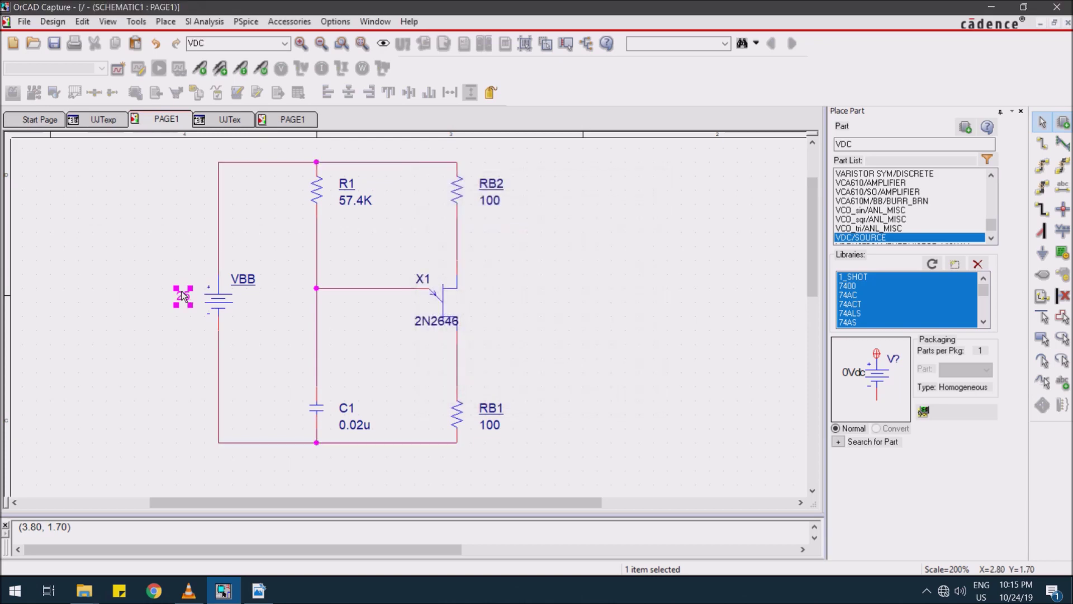
click(168, 252)
- Create a new simulation profile named TEST
click(245, 22)
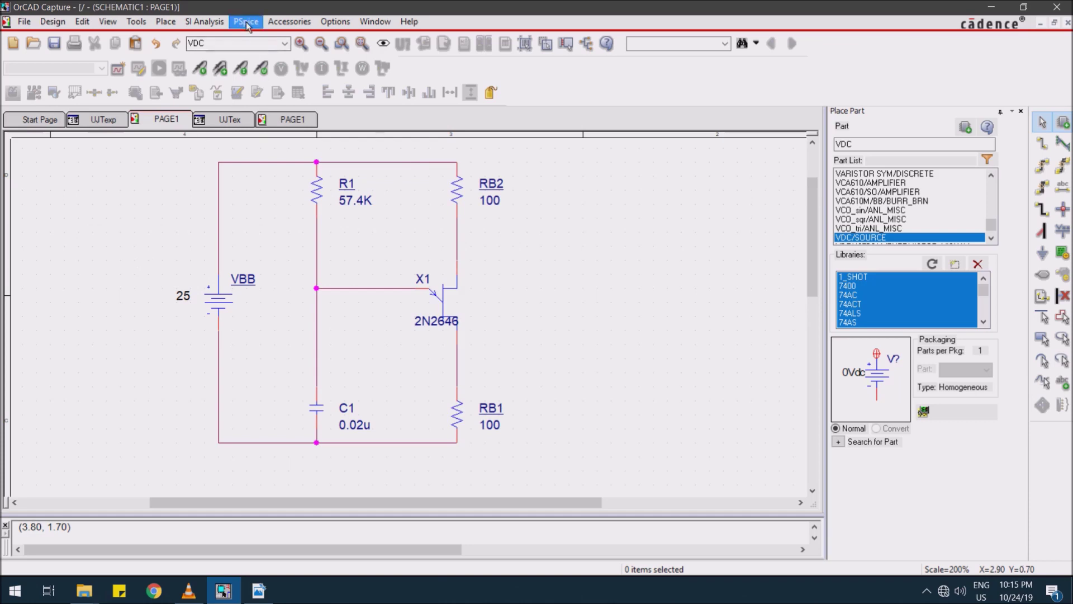
click(263, 37)
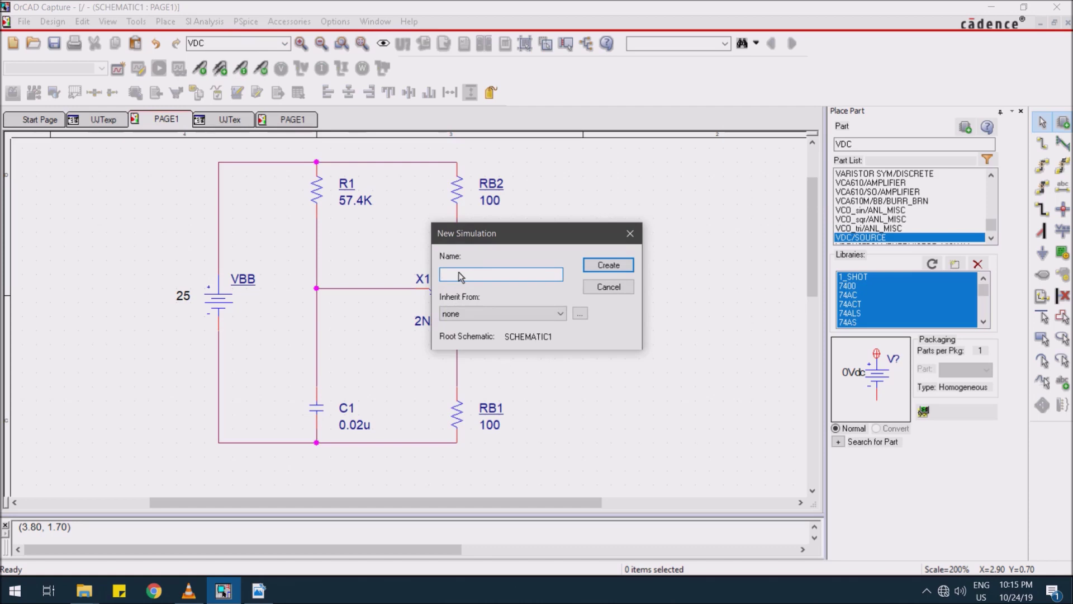
text(TEST1)
key(Return)
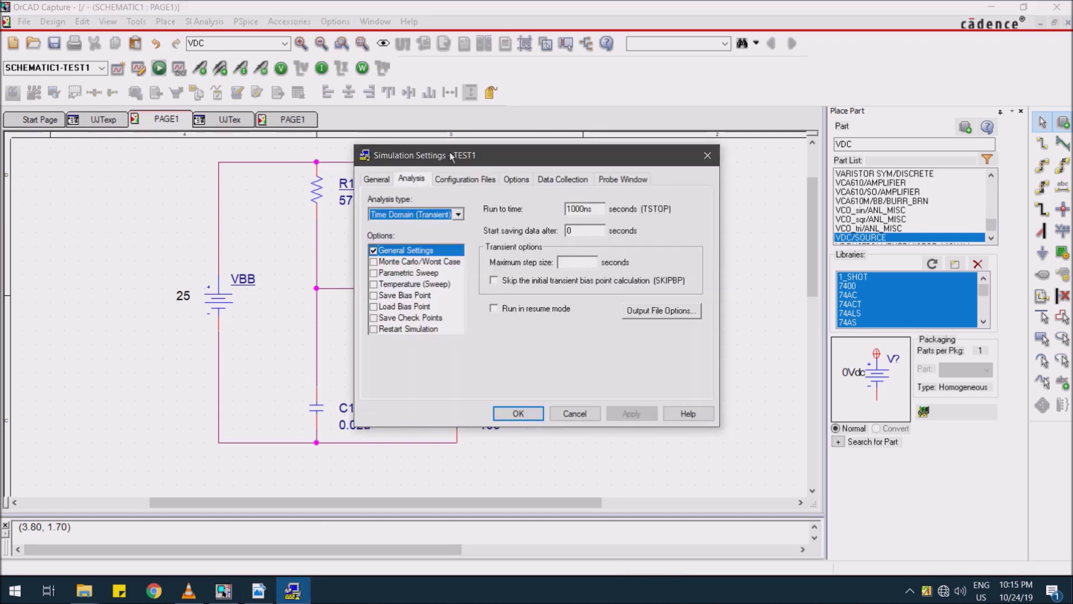
- Set the transient run time to 10m and the maximum step size to 0.0001, then accept
drag(448, 153, 471, 148)
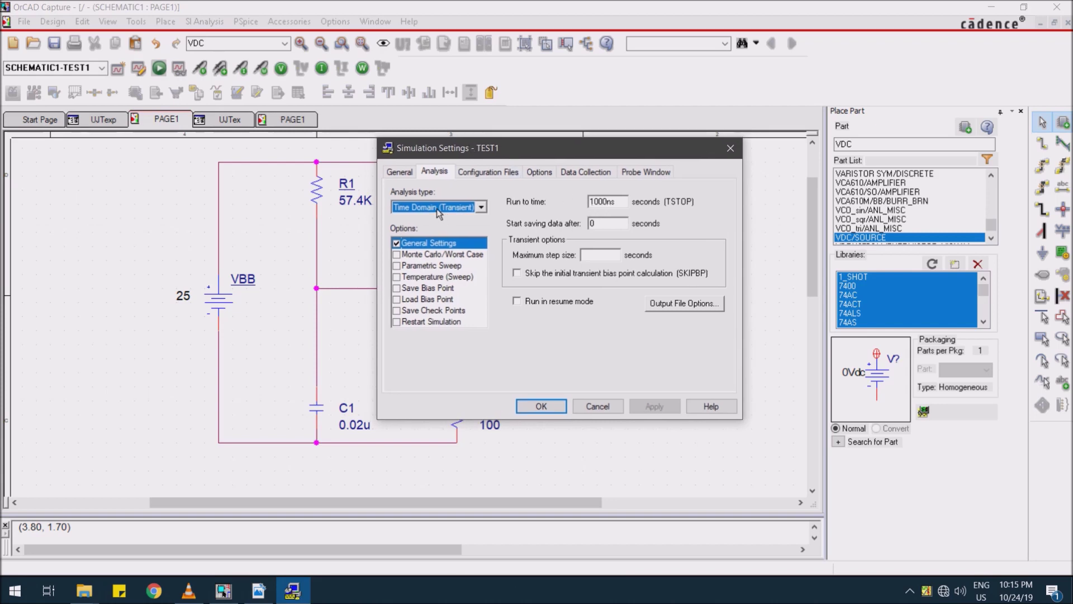
click(619, 206)
drag(617, 202, 550, 198)
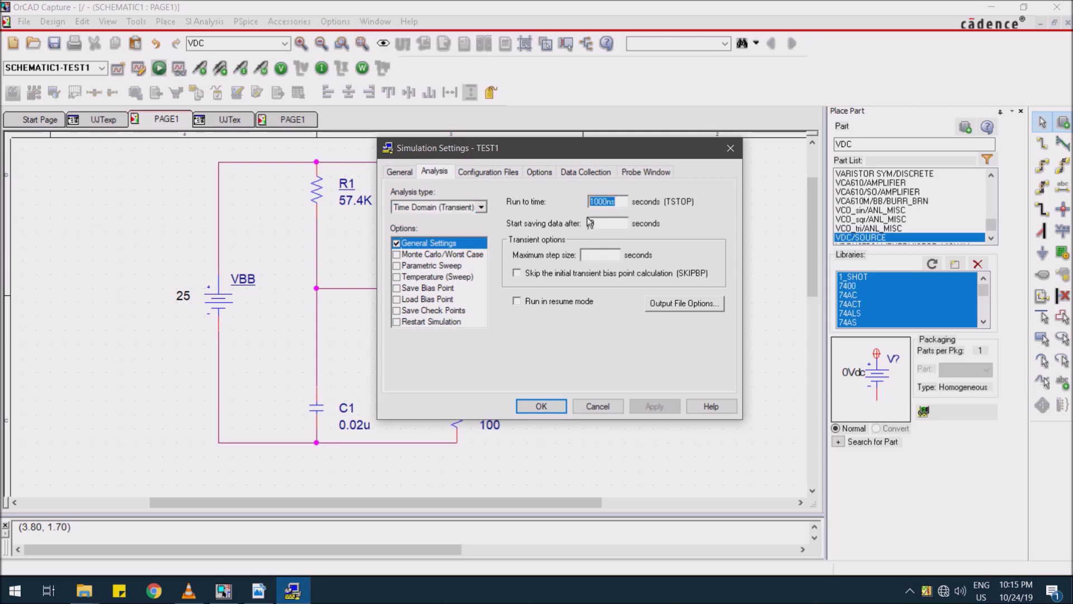
text(10)
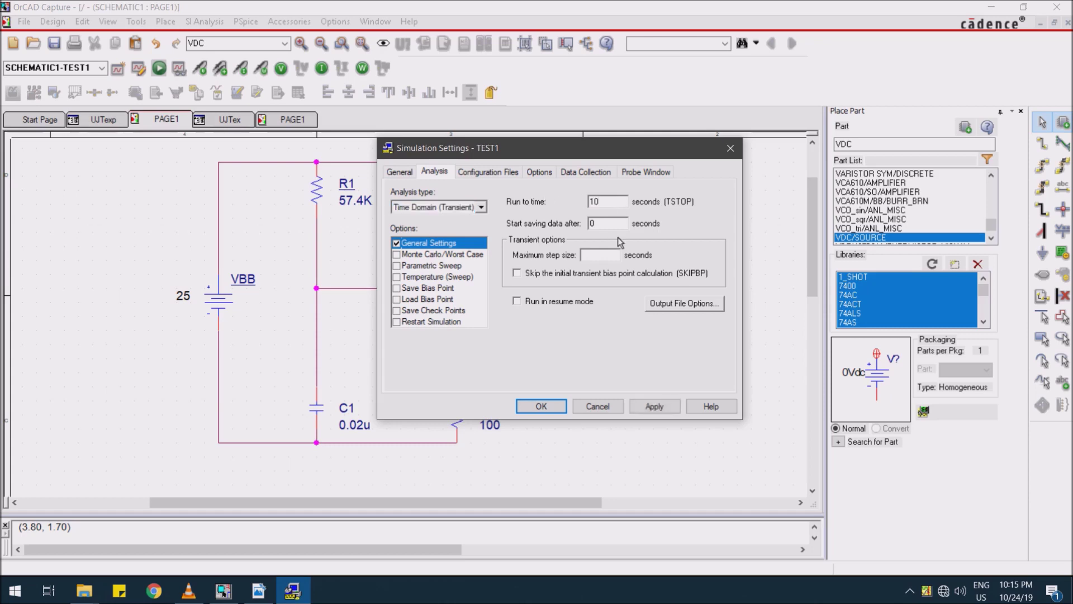
text(M)
key(BackSpace)
text(m)
click(602, 253)
text(0.0)
key(BackSpace)
click(534, 406)
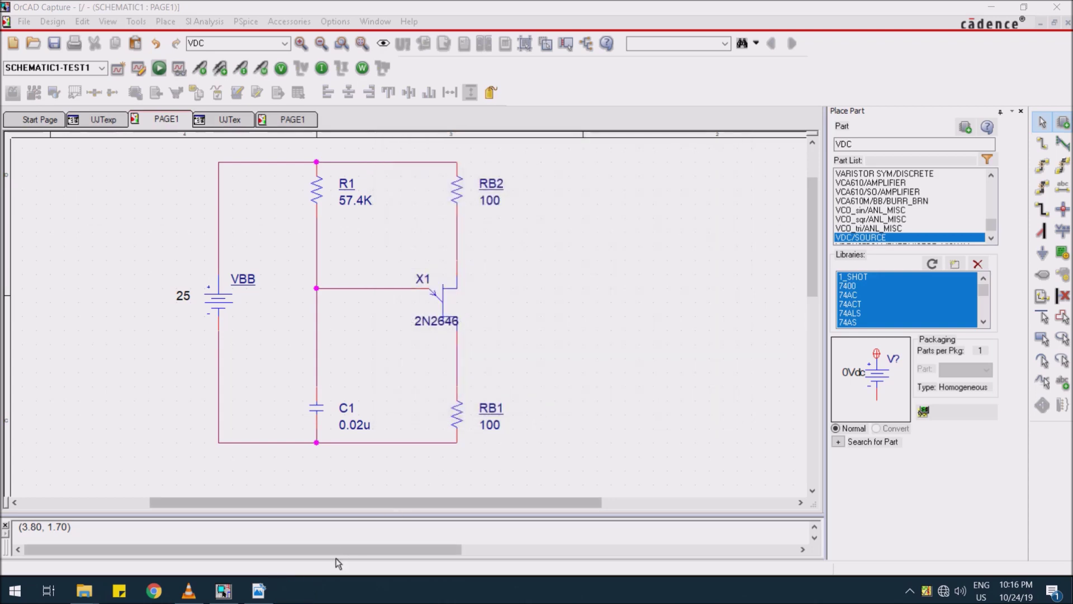
- Run the simulation and dismiss the warnings-reported message
click(246, 22)
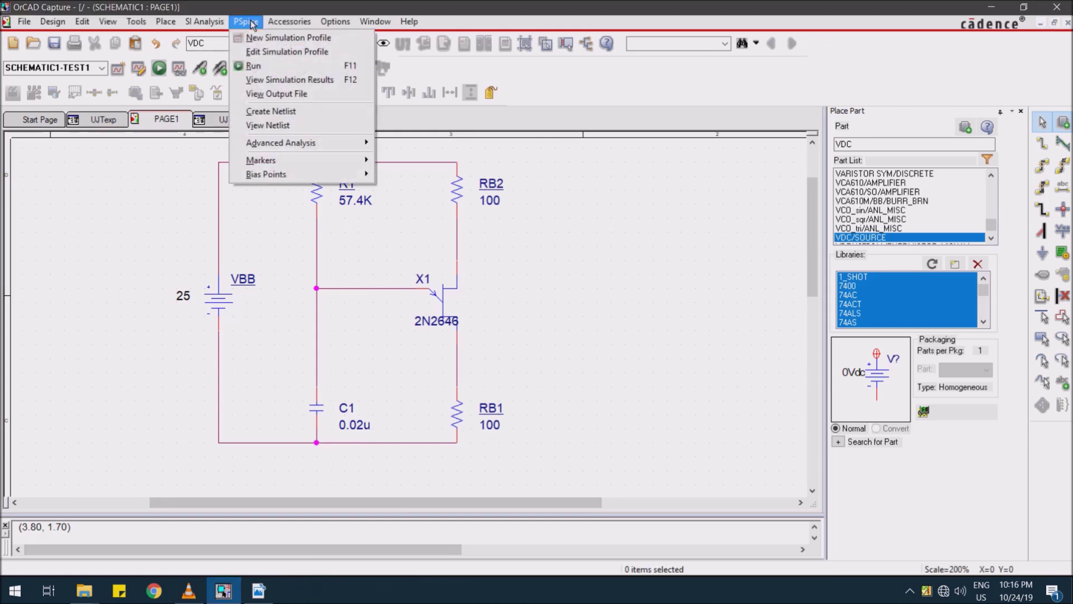
click(265, 66)
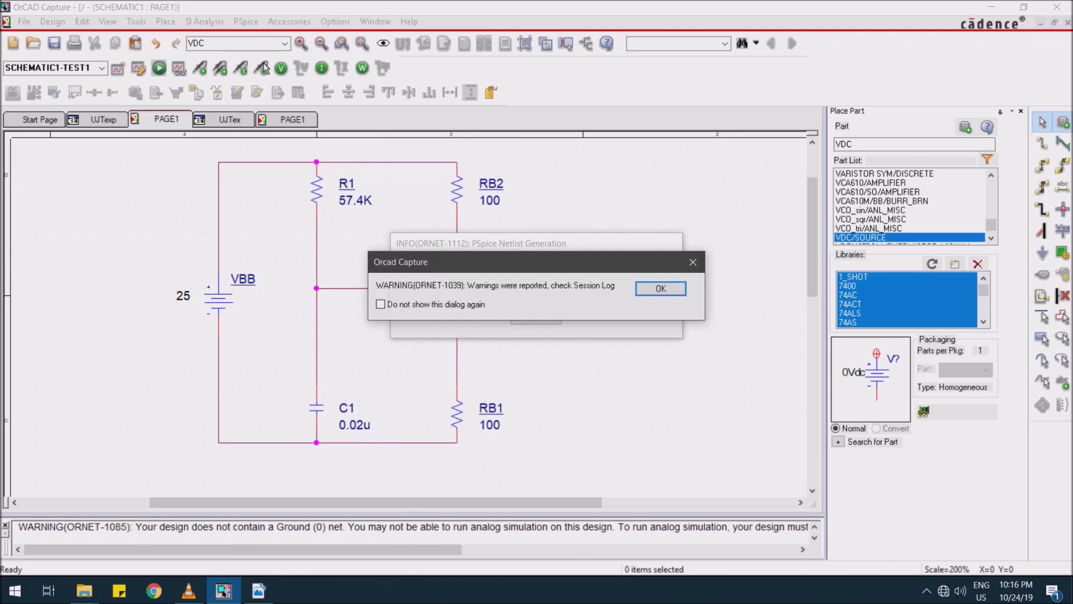
click(653, 291)
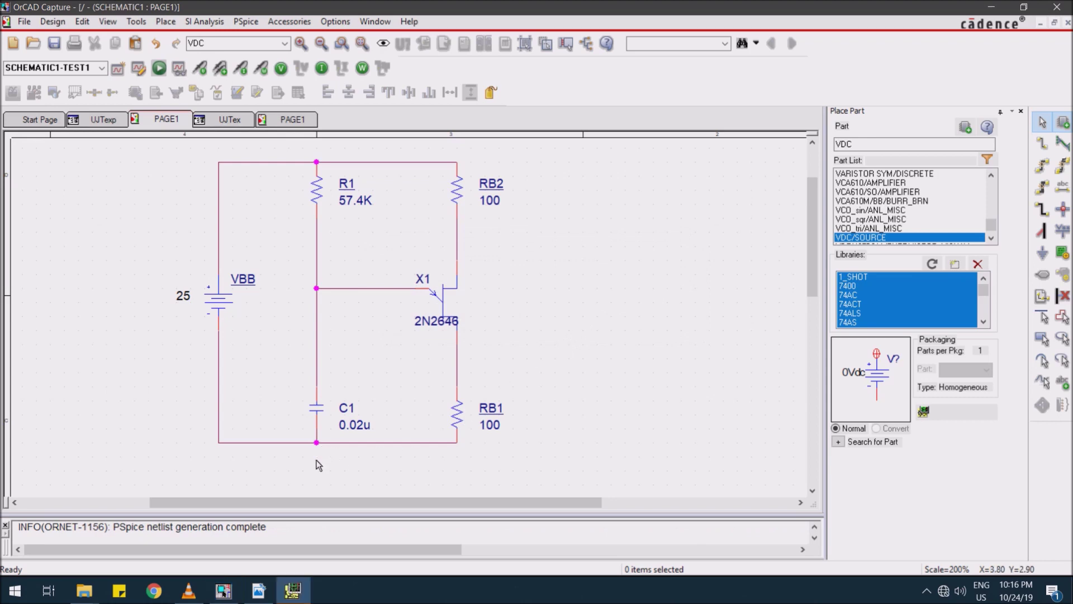
- Place a 0 ground symbol at the bottom node under C1 and rerun the simulation
click(1042, 254)
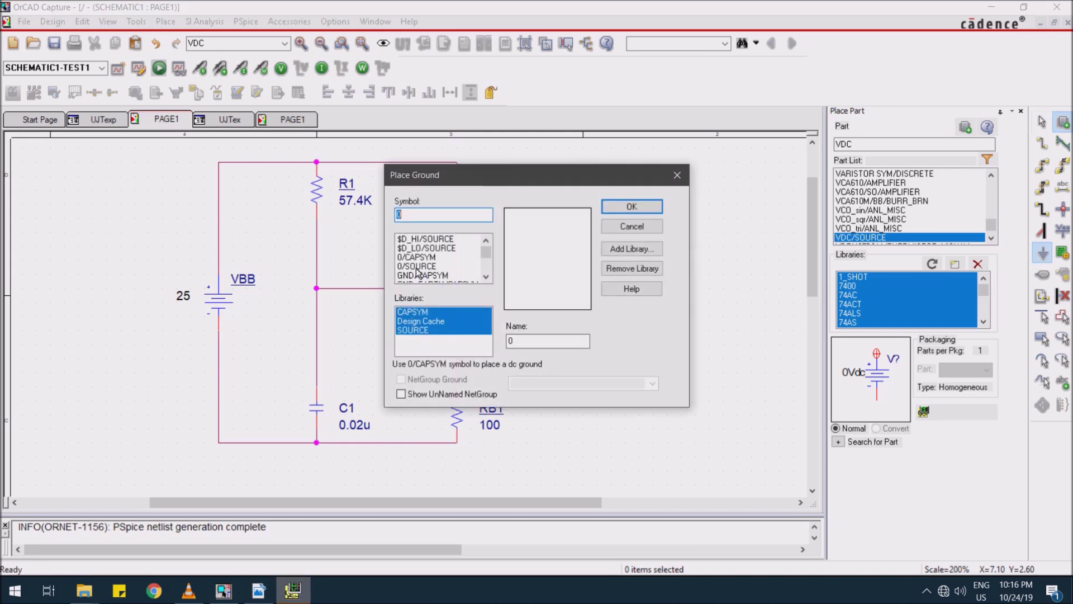
click(416, 268)
click(441, 276)
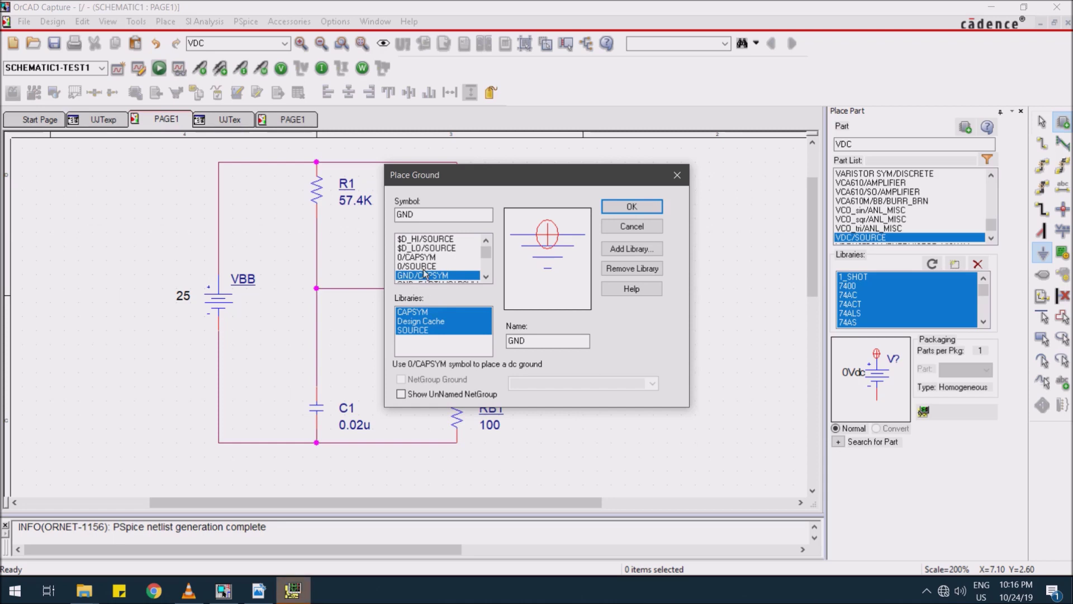
click(424, 257)
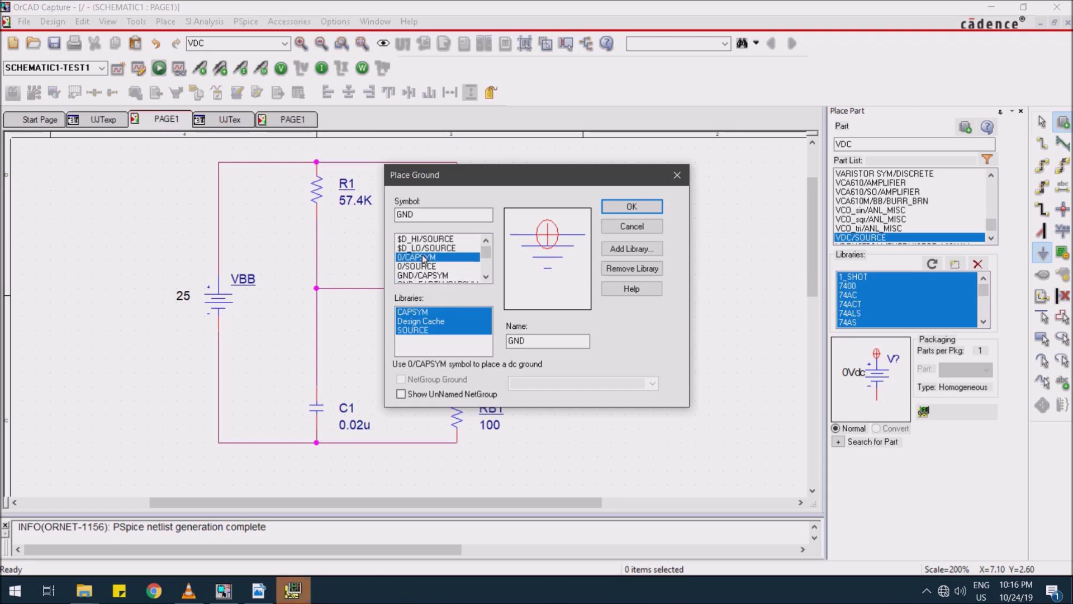
click(616, 206)
click(316, 442)
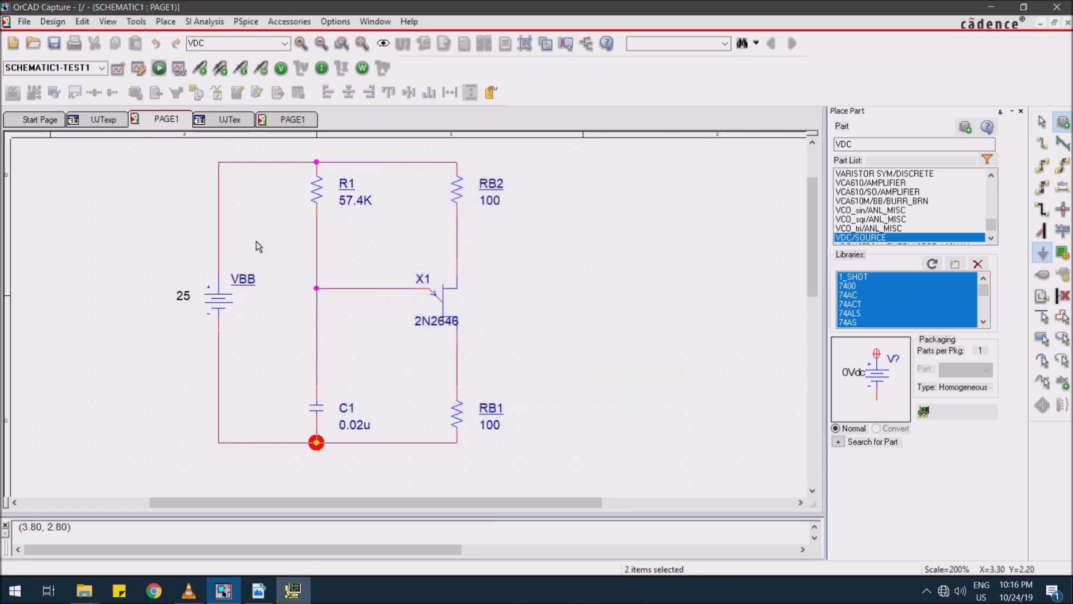
click(246, 21)
click(270, 65)
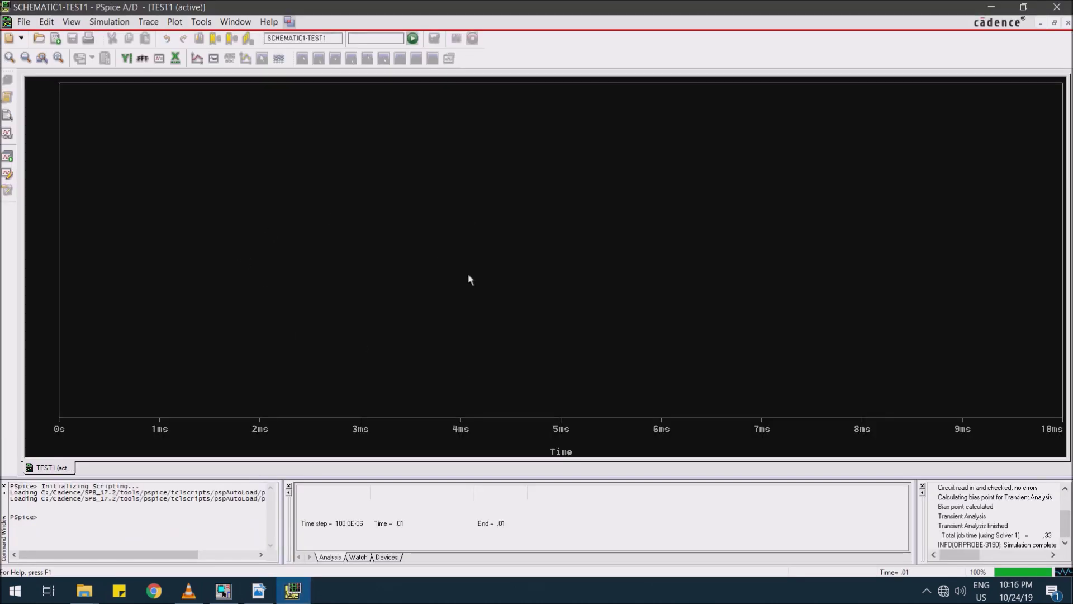
- Place a V+/V− marker pair from the R1/X1 junction to ground under C1 to plot the sawtooth
click(223, 590)
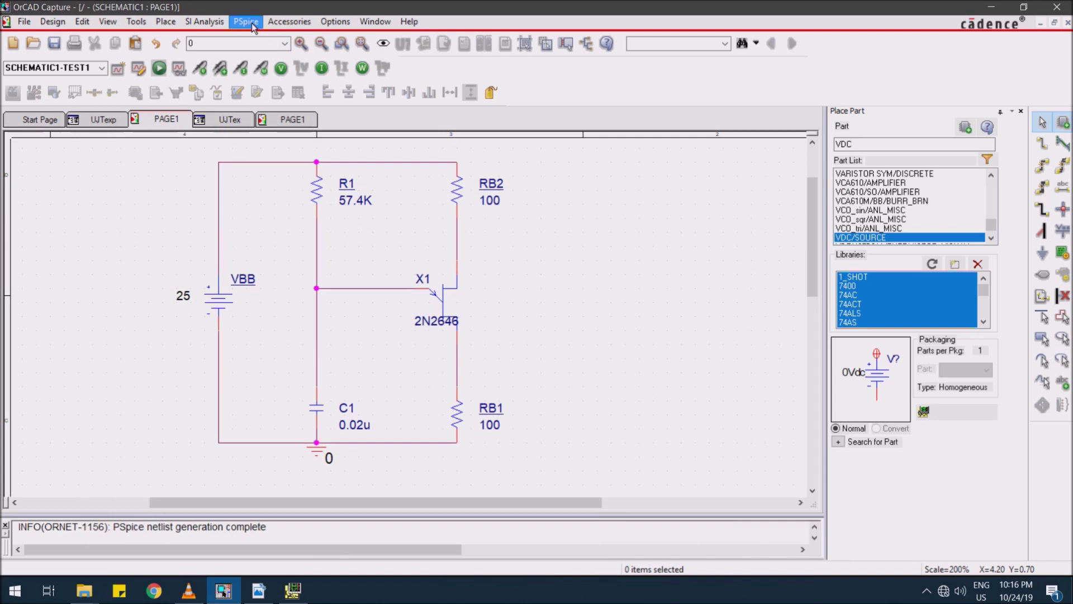
click(221, 69)
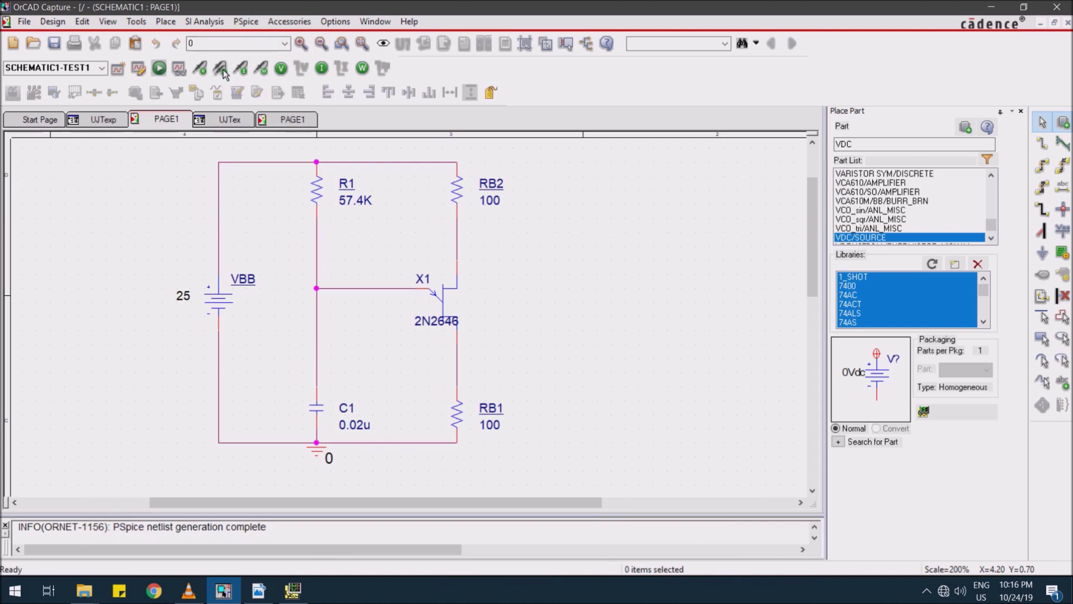
click(314, 292)
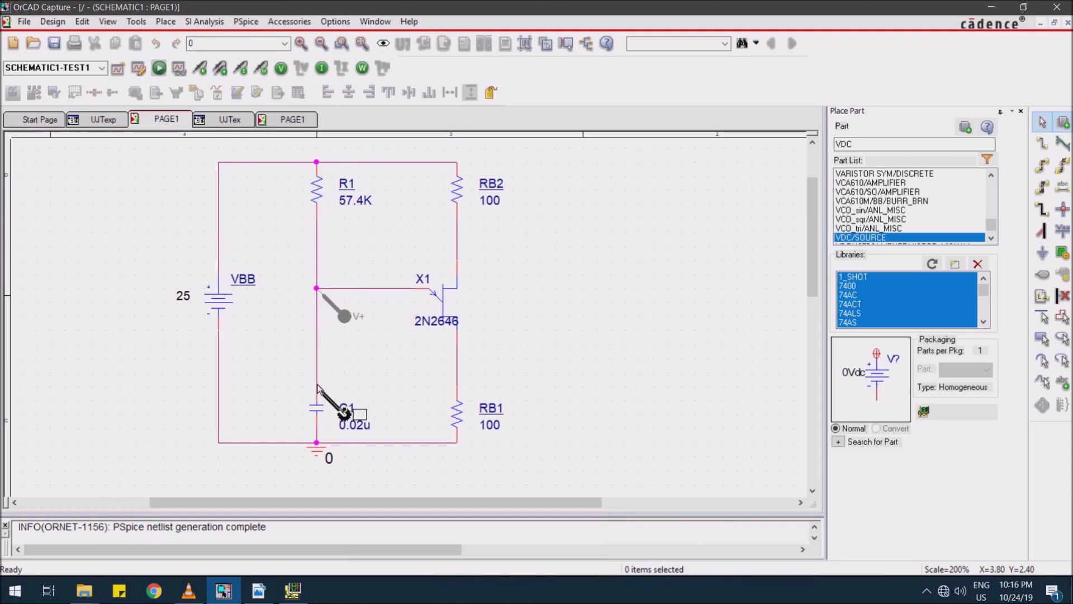
click(319, 442)
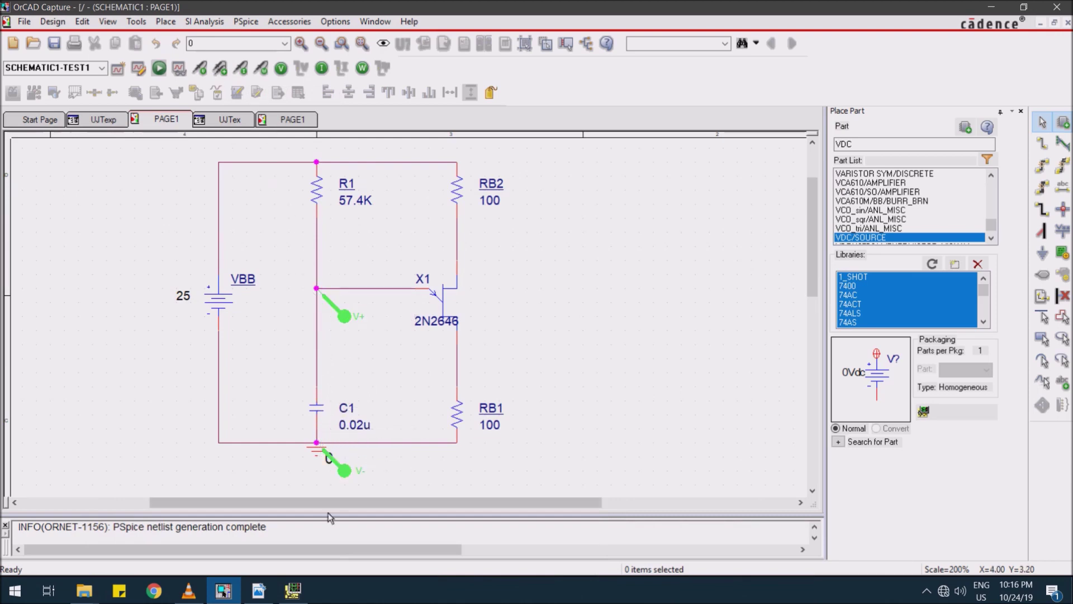
click(292, 590)
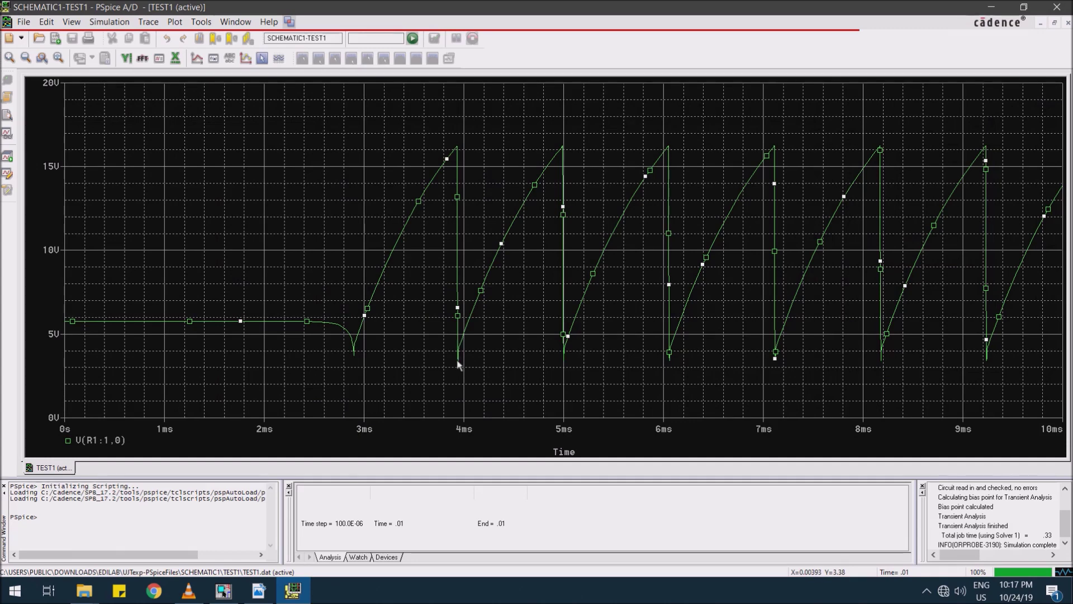
click(293, 589)
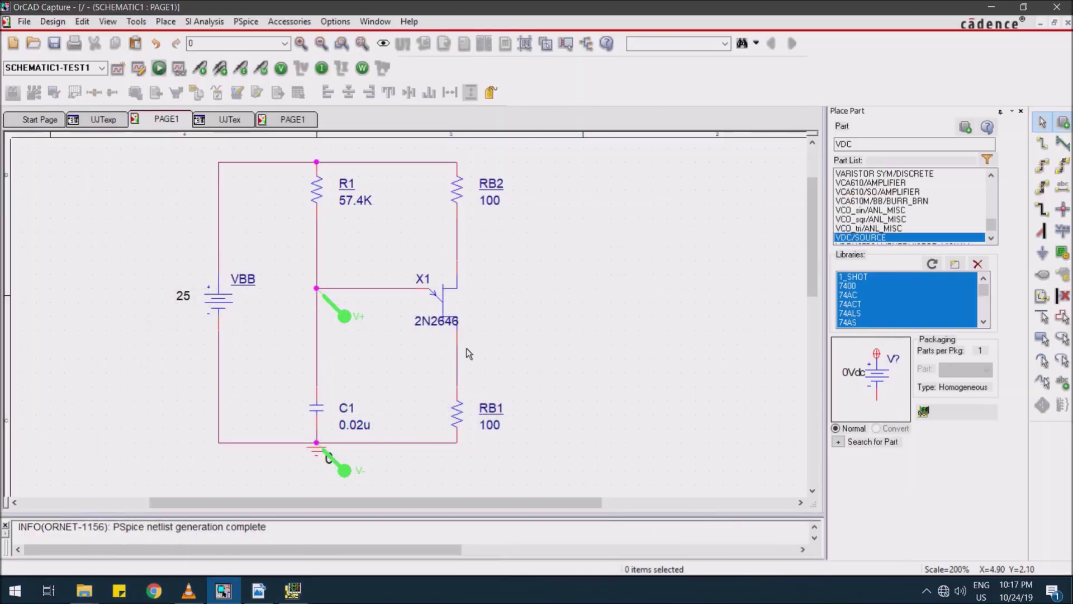
- Place a second voltage-difference marker pair across the top and bottom of RB1
click(223, 74)
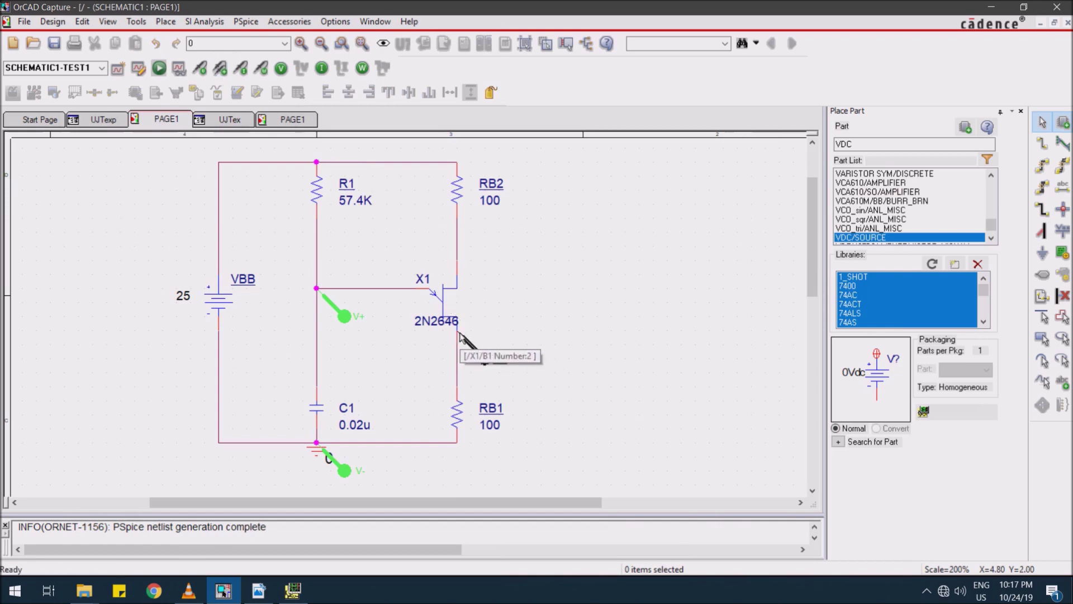
click(459, 376)
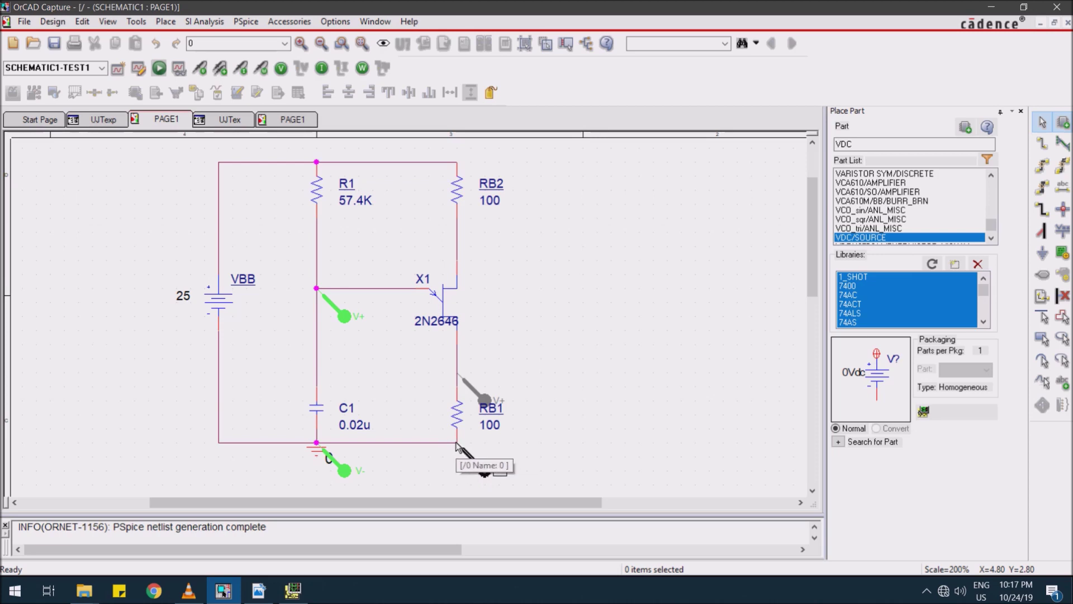
click(506, 446)
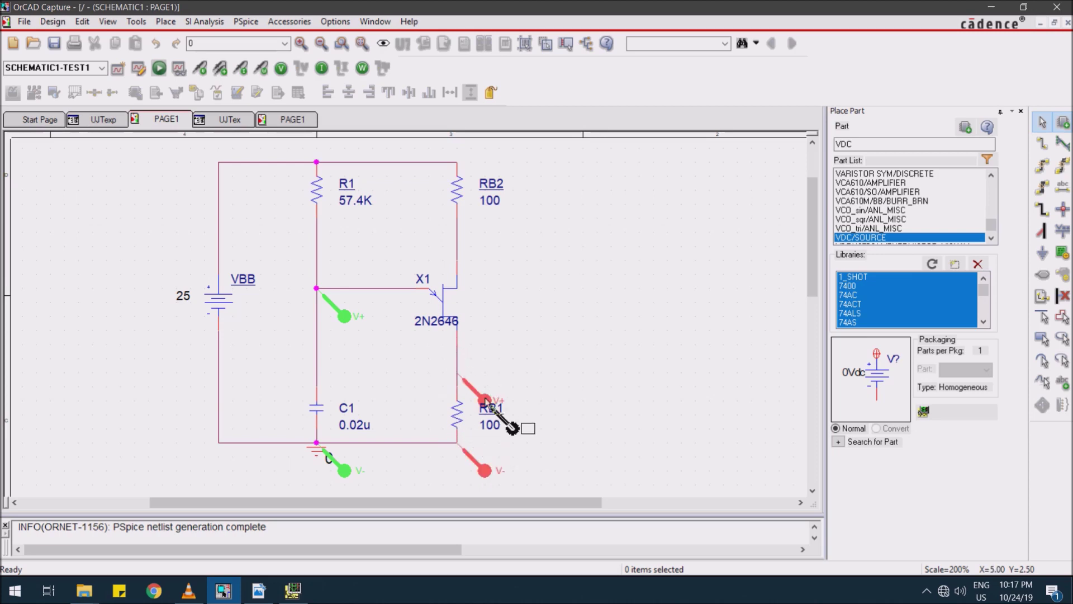
key(Escape)
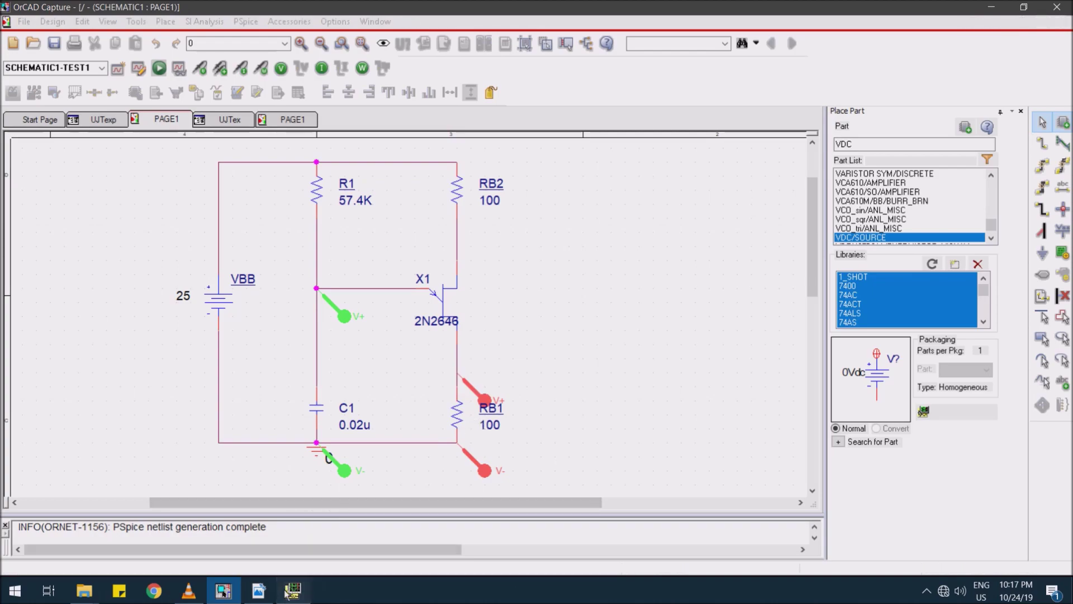
click(292, 590)
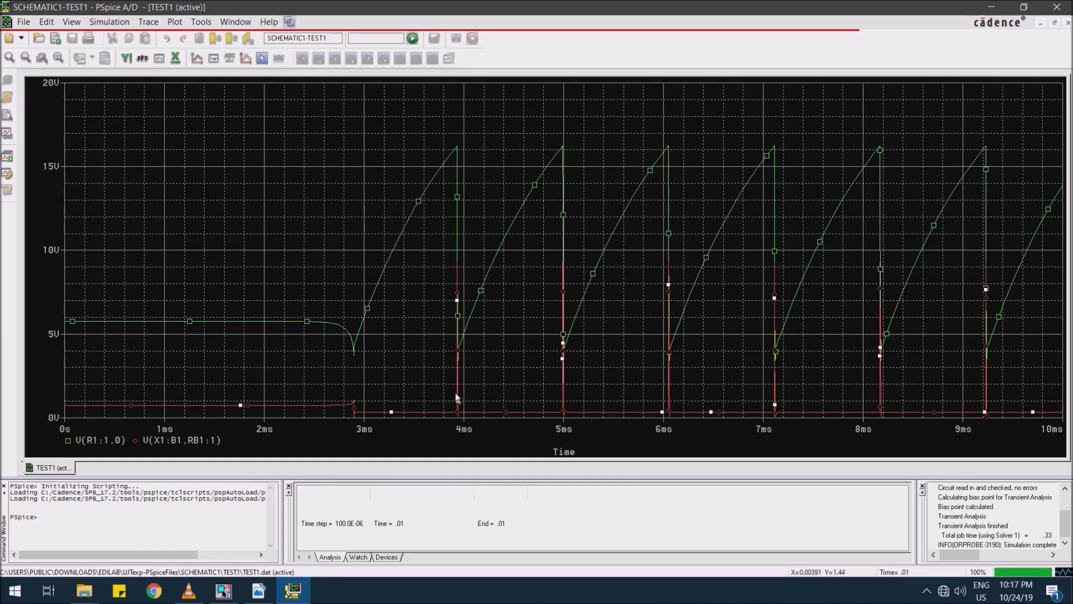
- Add a second, empty plot to the waveform window
right_click(244, 137)
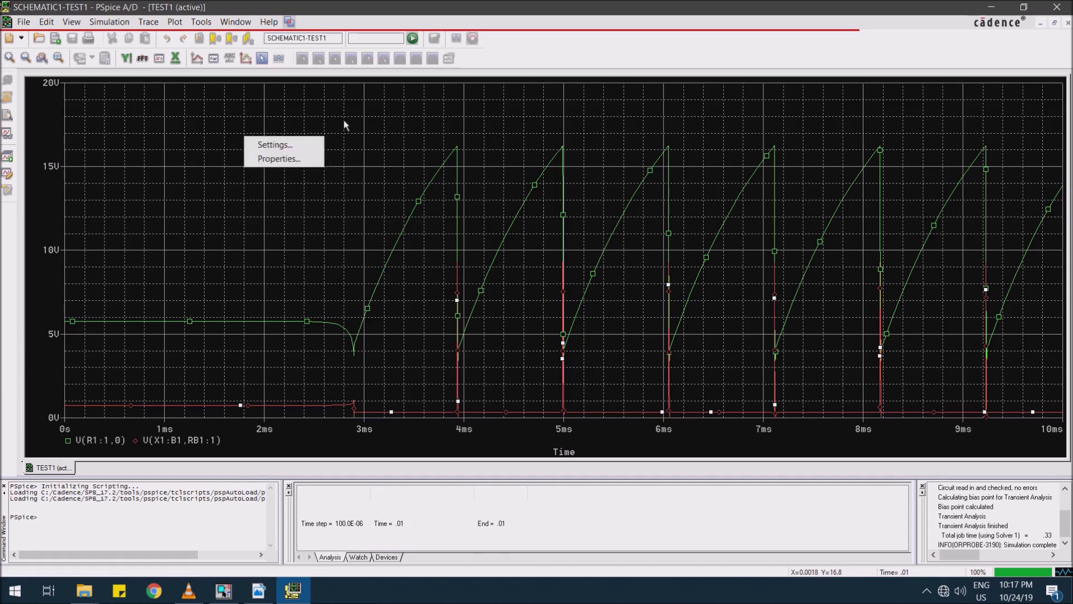
click(313, 115)
click(202, 22)
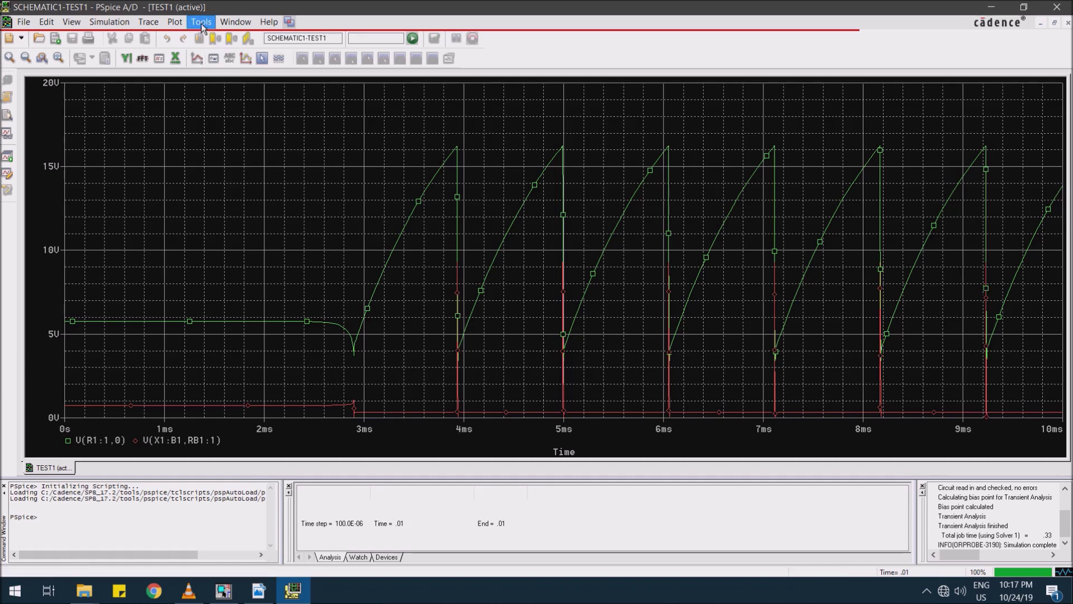
click(478, 159)
right_click(458, 167)
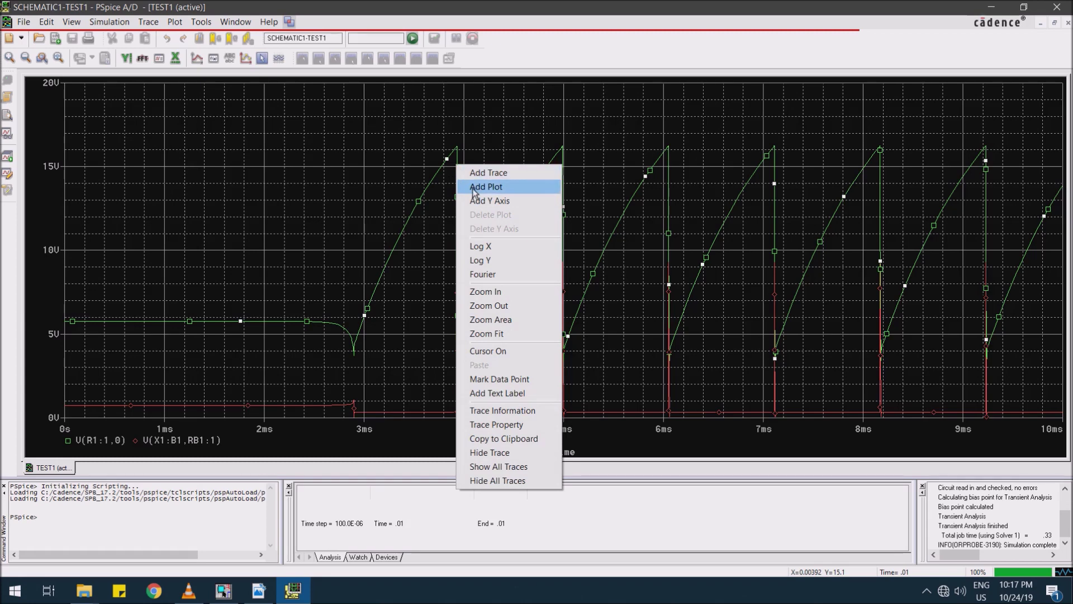
click(474, 189)
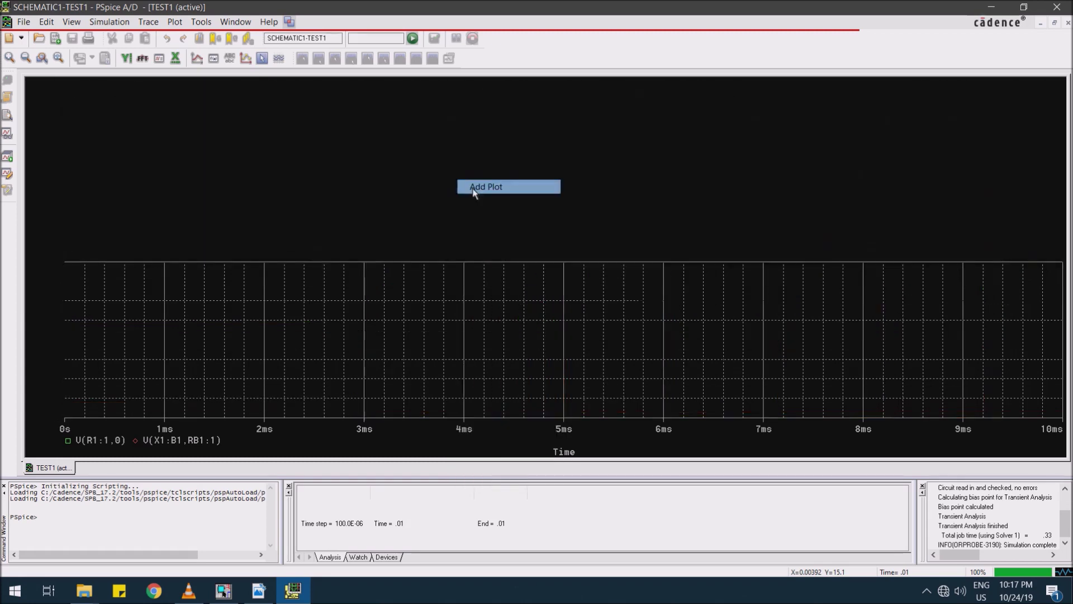
- Copy the V(R1:1,0) sawtooth trace into the new upper plot
click(423, 316)
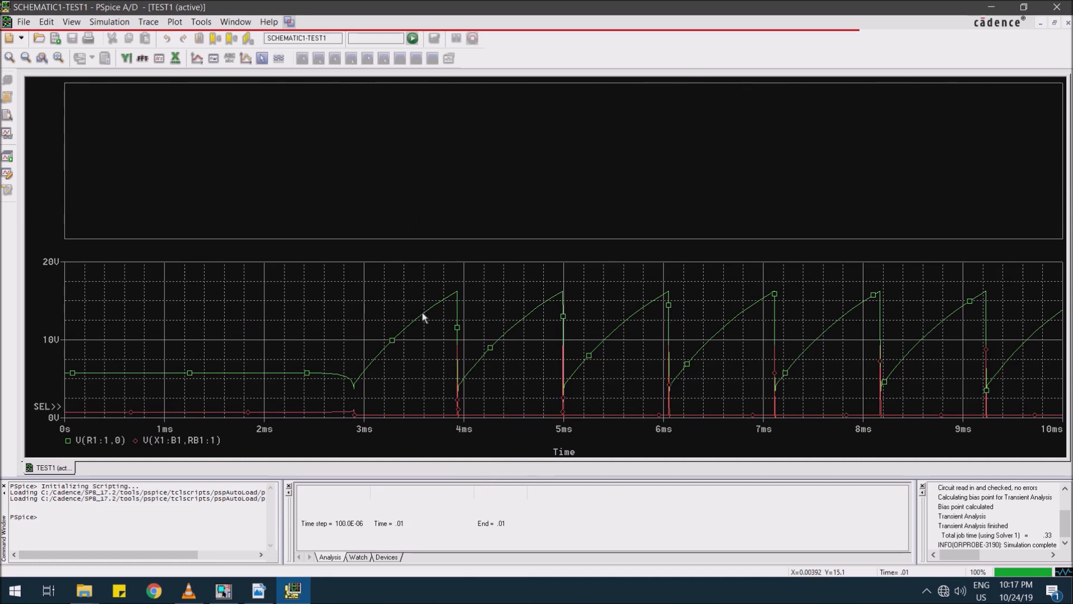
right_click(423, 316)
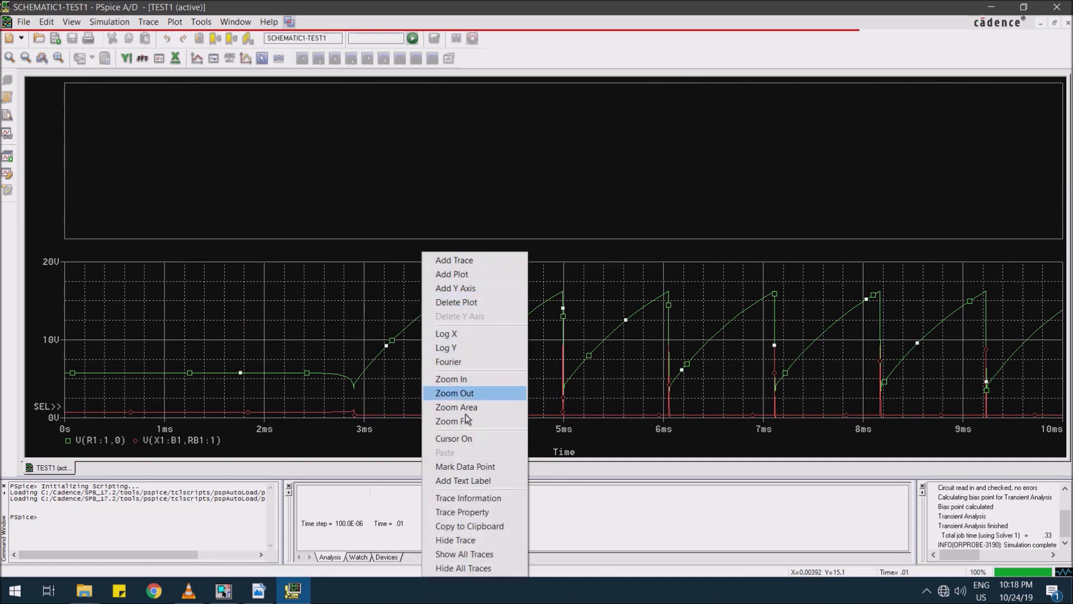
click(479, 527)
right_click(371, 143)
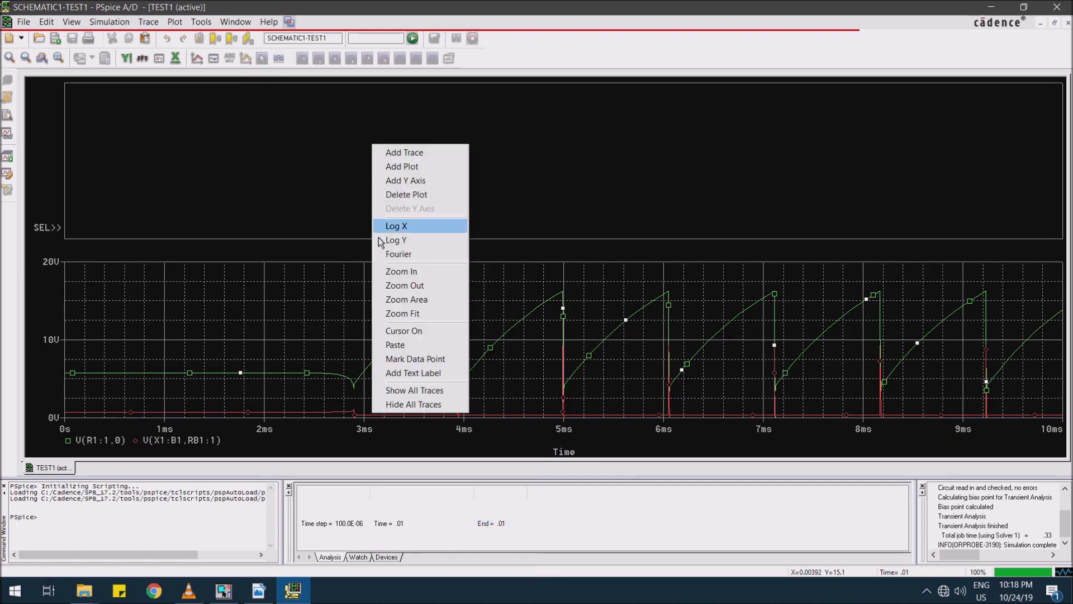
click(391, 344)
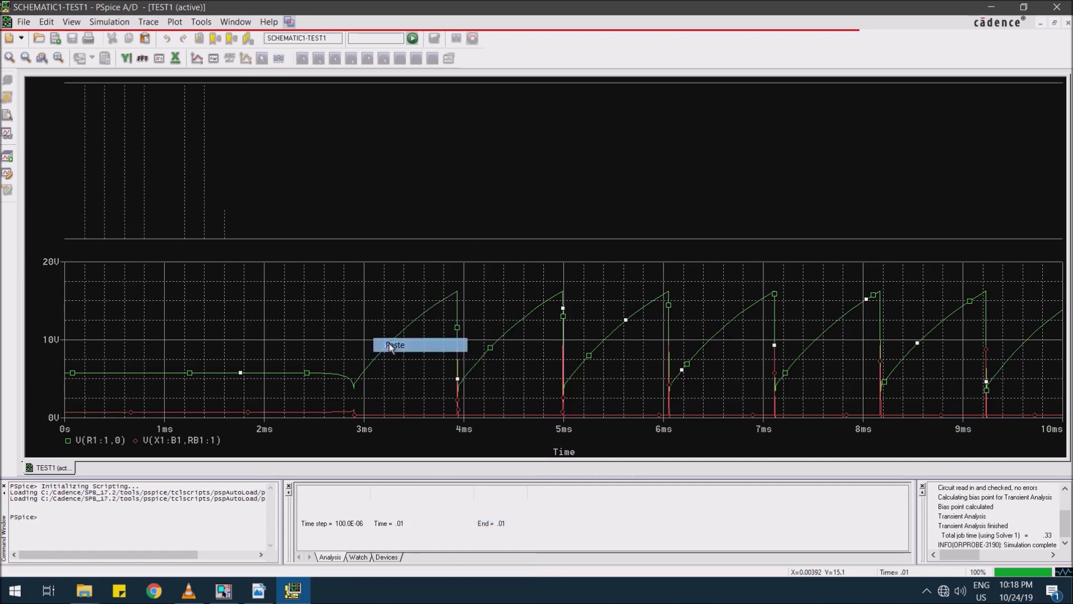
- Hide the sawtooth in the lower plot, leaving only the RB1 pulses
click(438, 305)
right_click(439, 306)
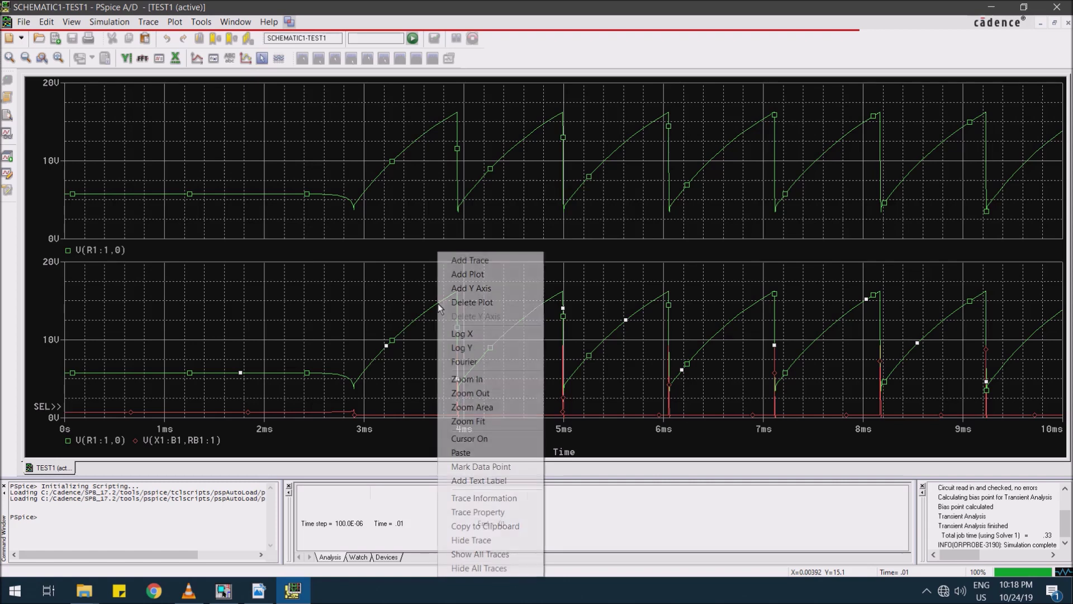
click(497, 539)
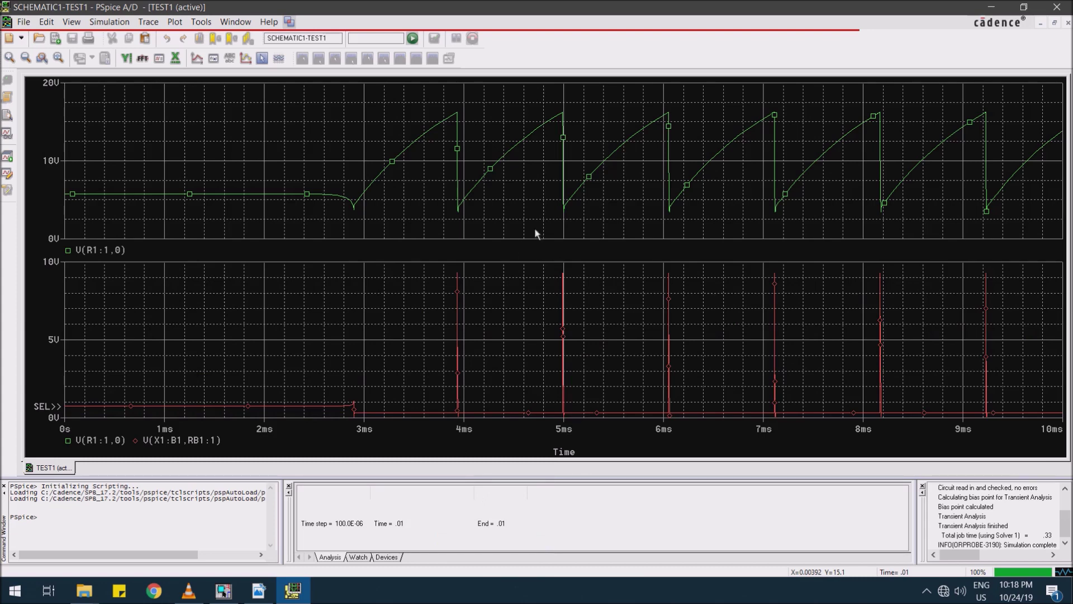
- Give the green V(R1:1,0) sawtooth trace a thicker line width
click(457, 151)
right_click(457, 151)
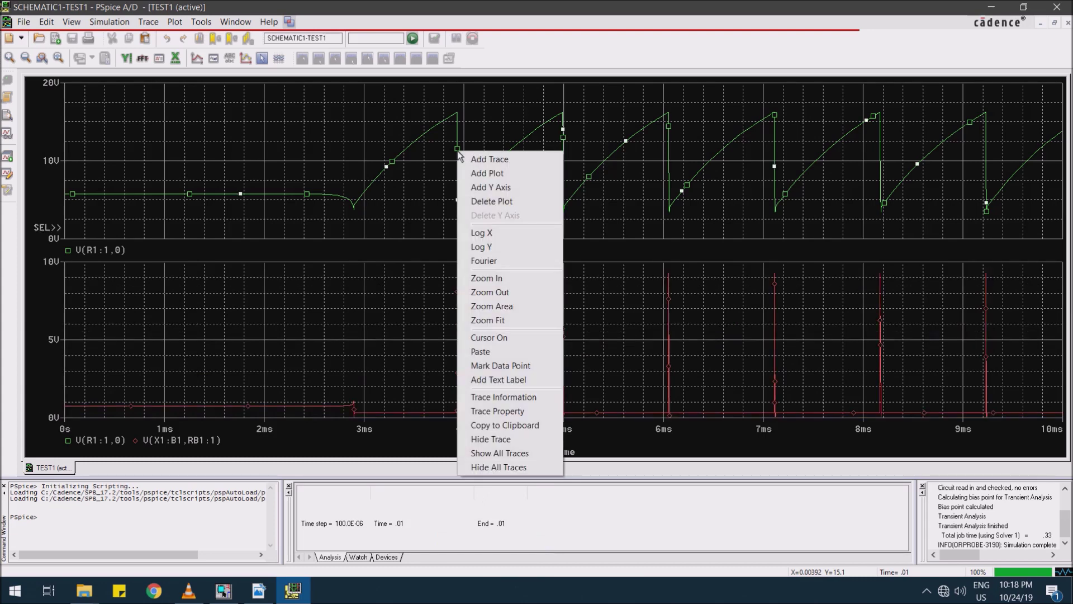
click(497, 410)
click(126, 136)
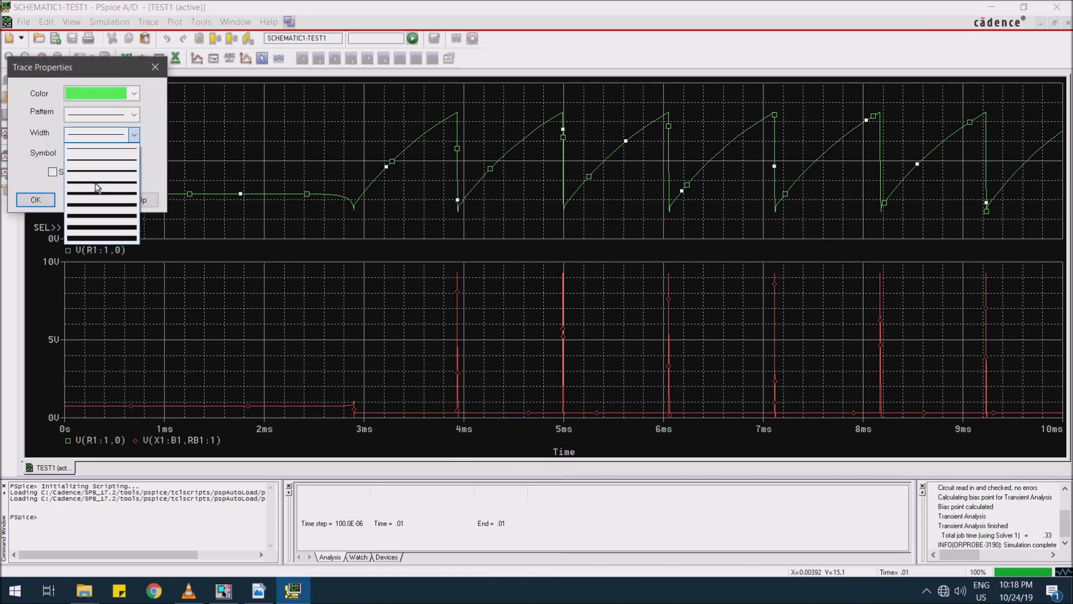
click(97, 182)
click(37, 200)
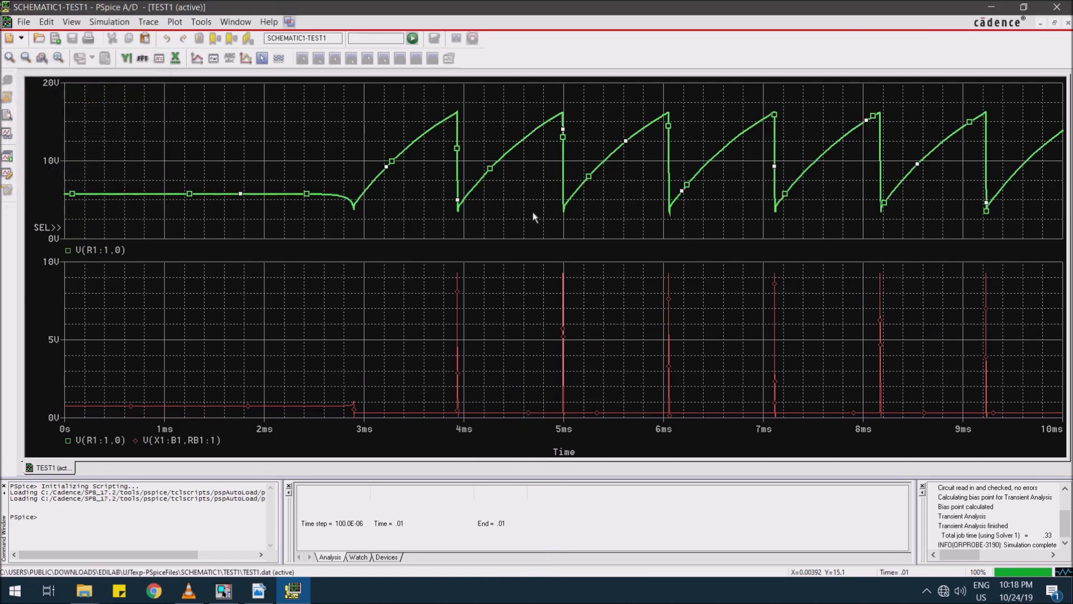
- Give the red V(X1:B1,RB1:1) pulse trace a thicker line width
click(457, 330)
right_click(456, 327)
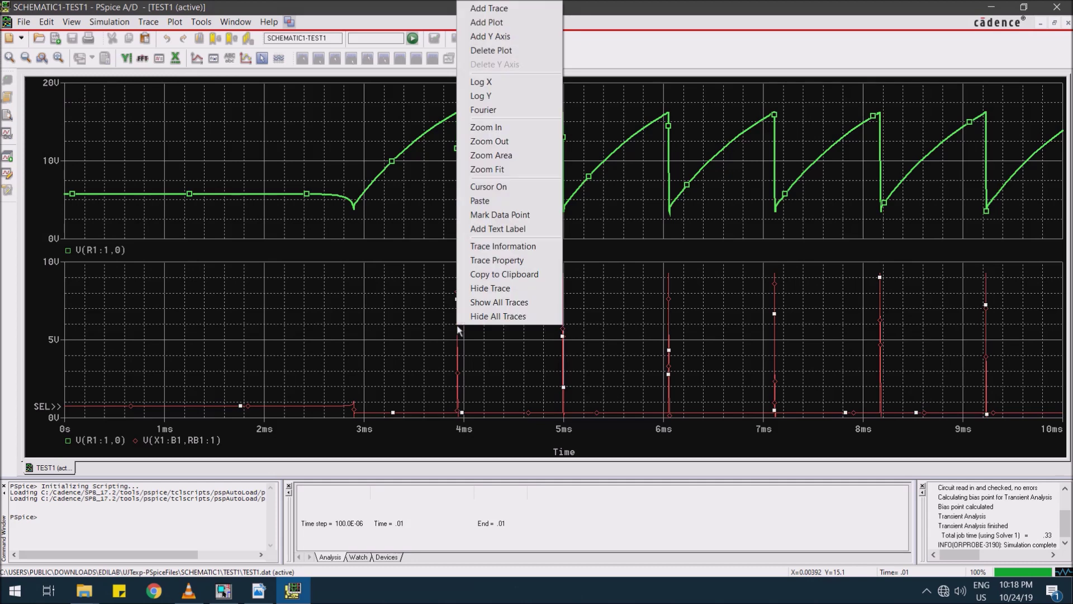
click(487, 261)
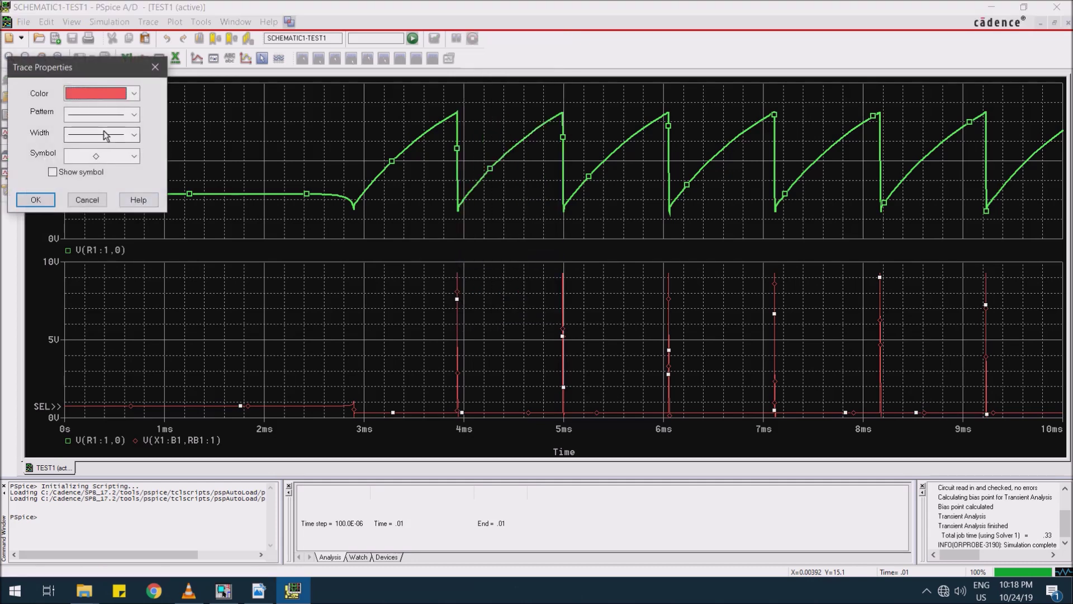
click(133, 135)
click(100, 187)
click(35, 199)
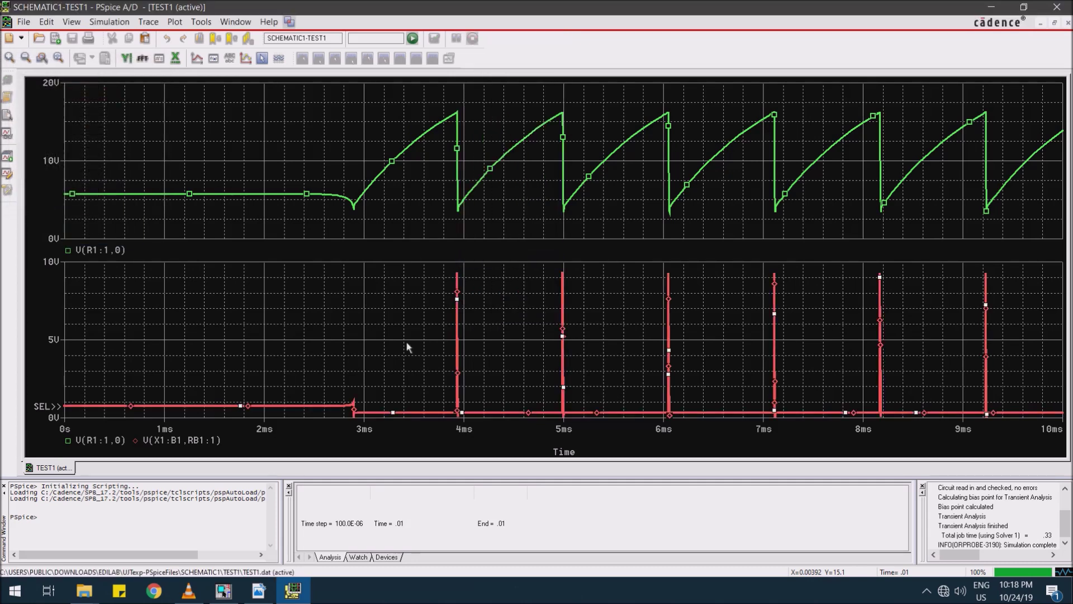